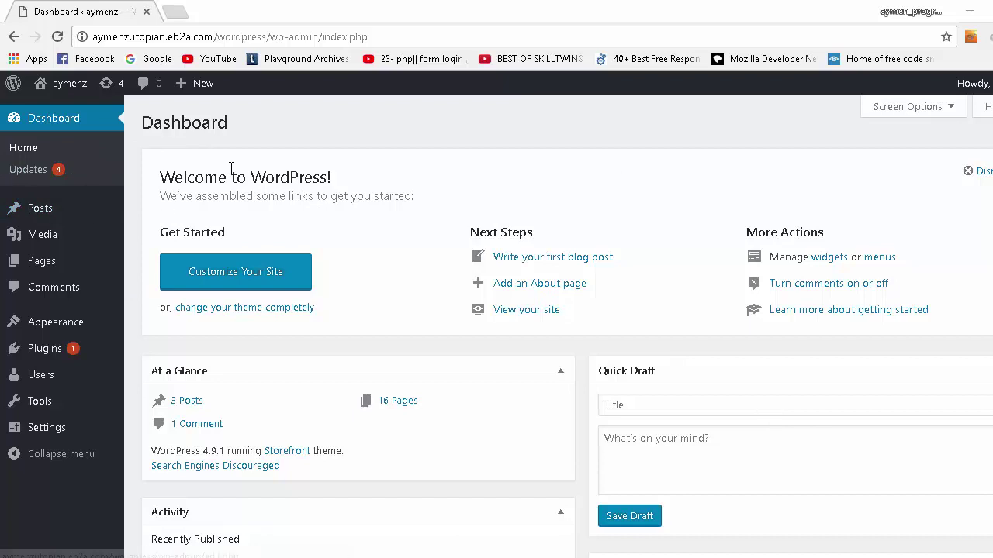
- Search the plugins available for installation by the keyword "Document revisions"
mouse_move(26, 349)
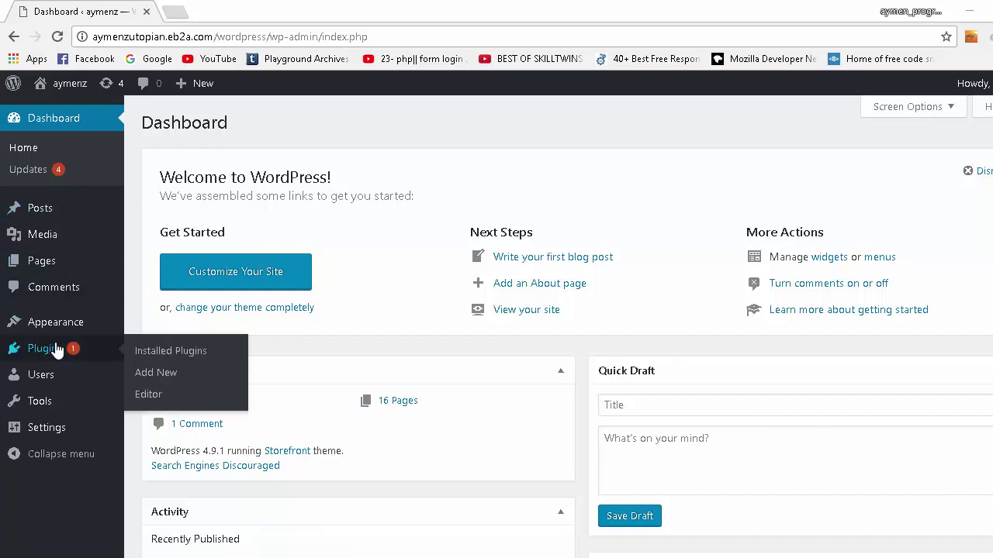
left_click(163, 376)
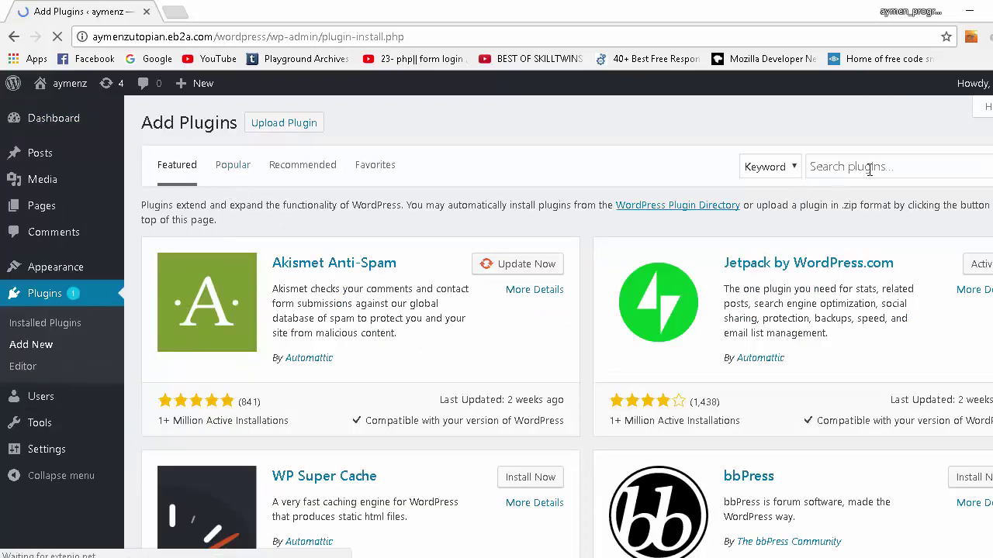
left_click(869, 170)
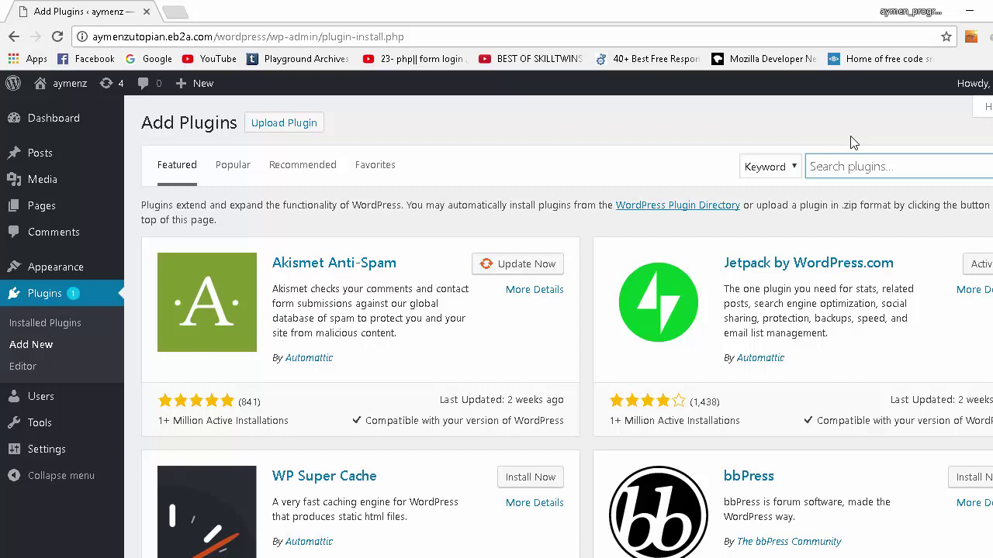
type("D")
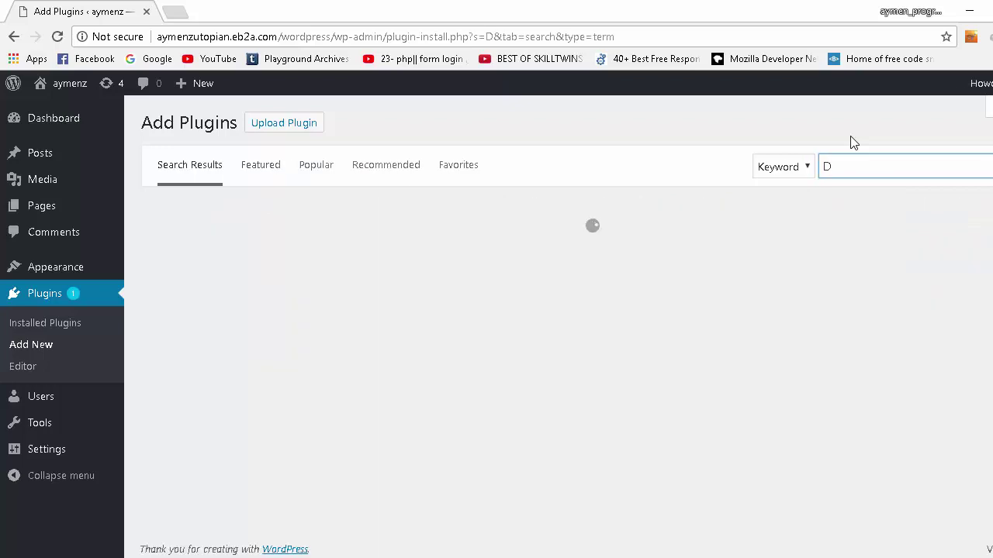
type("ocument revisions")
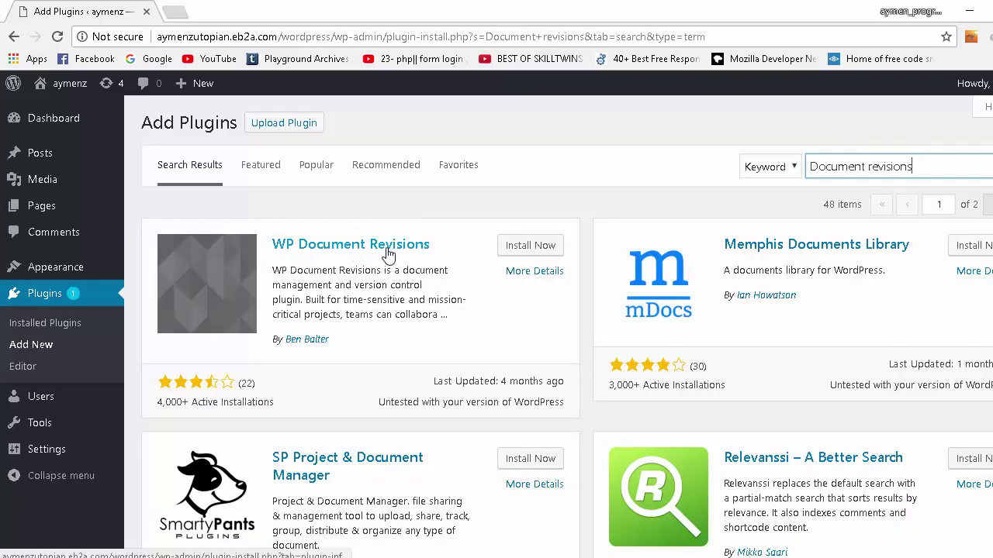
- Install and activate the WP Document Revisions plugin, and find its entry in the list of installed plugins
left_click(517, 247)
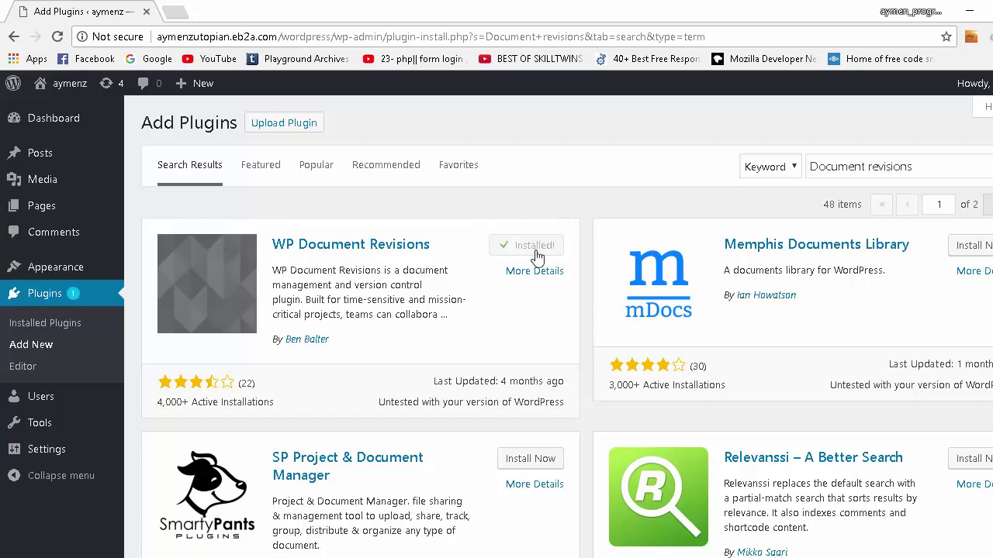
left_click(538, 245)
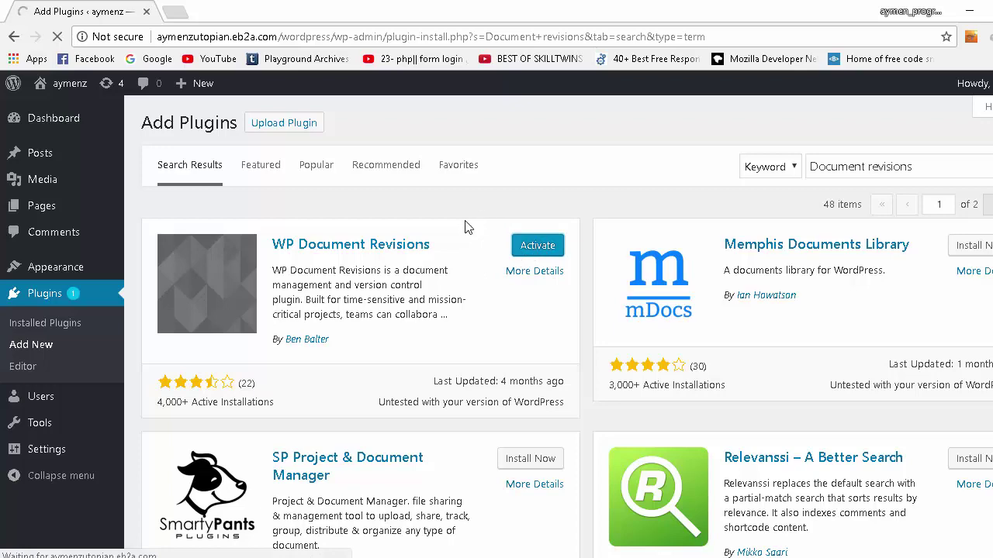
scroll(466, 231, "down", 2)
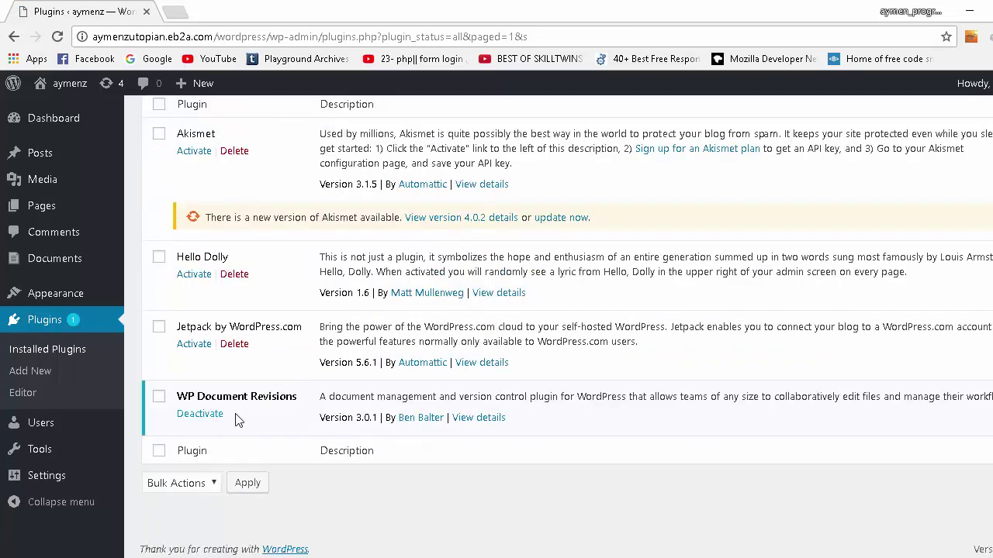
scroll(233, 419, "up", 1)
scroll(326, 371, "up", 1)
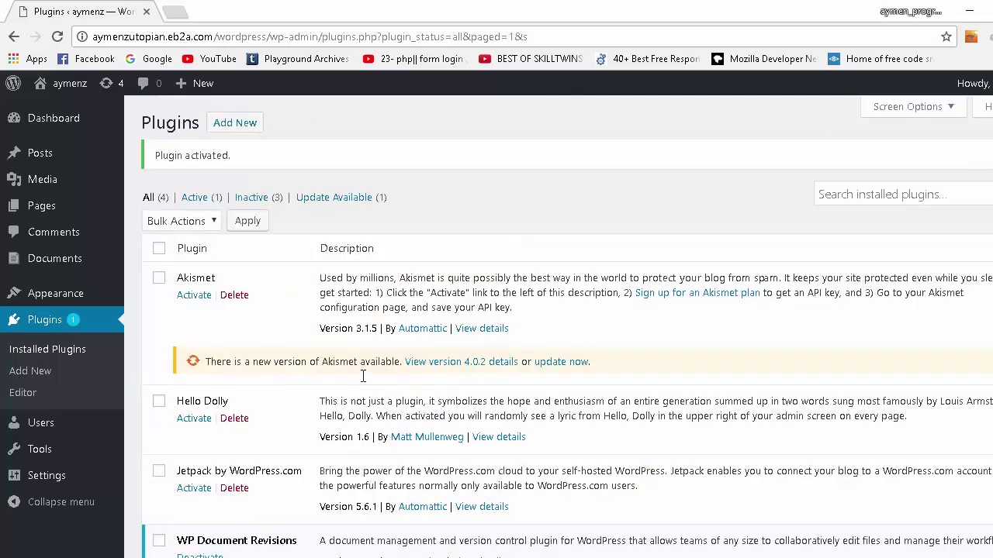
scroll(555, 312, "down", 2)
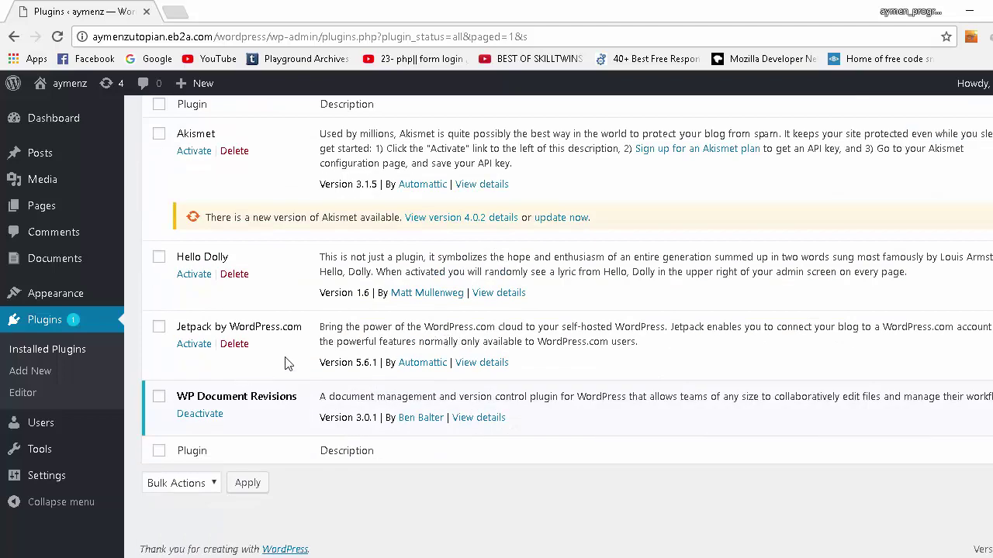
mouse_move(183, 401)
left_mouse_down()
mouse_move(302, 397)
mouse_move(179, 397)
left_mouse_up()
scroll(260, 394, "up", 2)
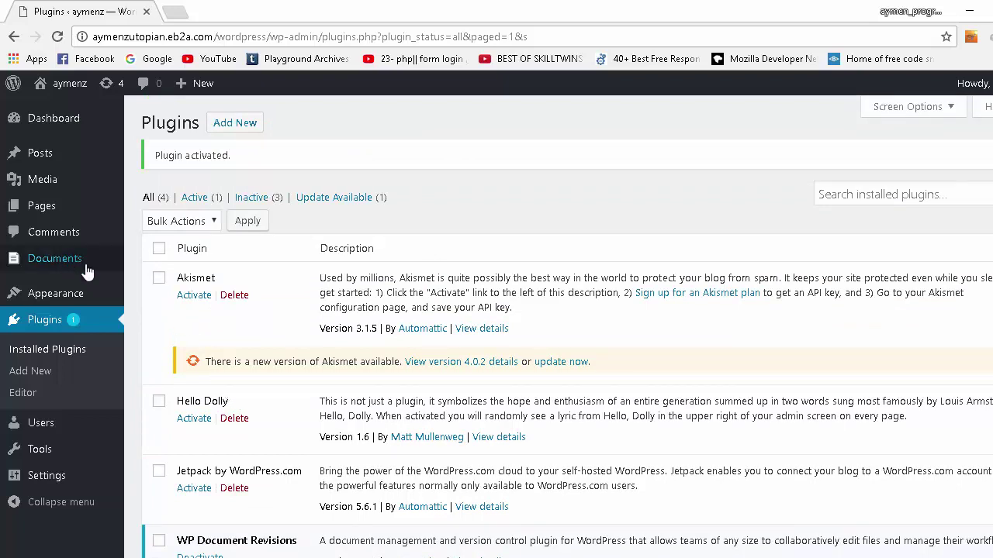
- Go to the documents list and start adding a new document
mouse_move(67, 271)
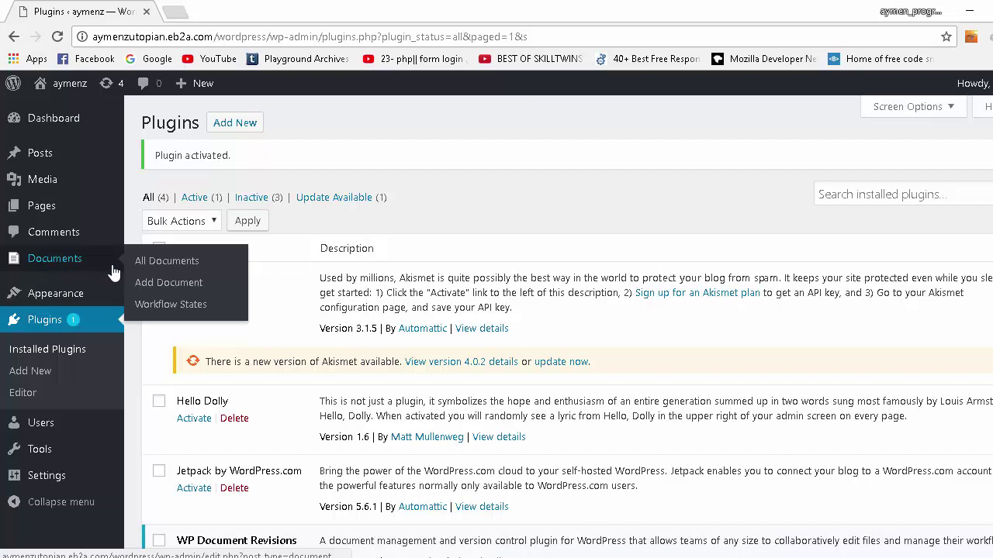
left_click(147, 265)
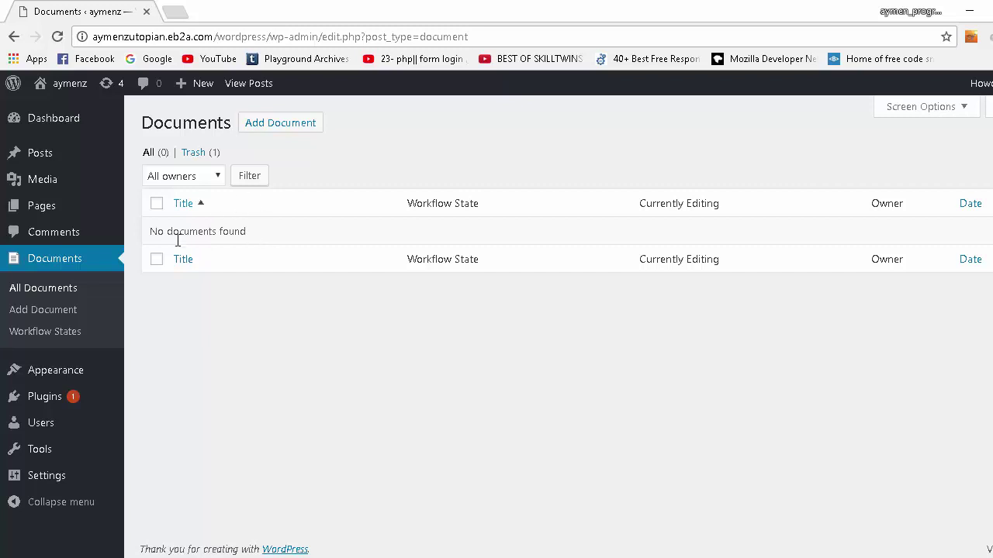
left_click(59, 308)
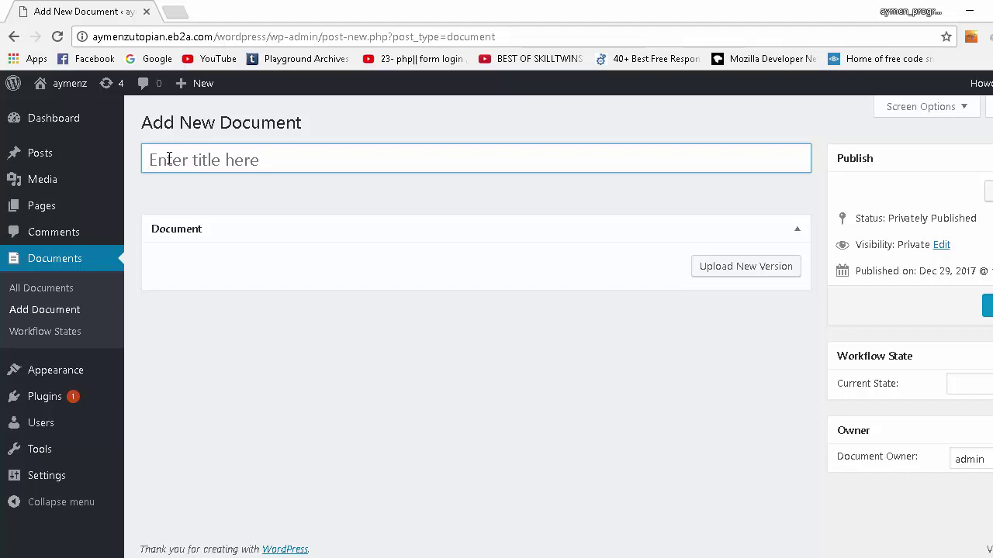
- Title the new document "Document Test"
type("Dcb")
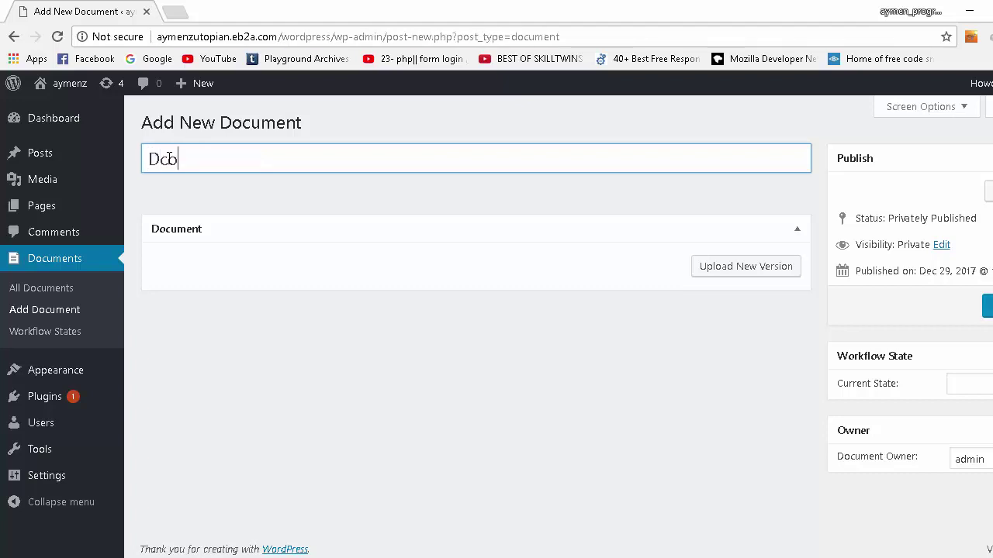
type("u")
key("BackSpace")
key("BackSpace")
type("o")
key("BackSpace")
key("BackSpace")
type("ocuement")
key("BackSpace")
key("BackSpace")
type("ent")
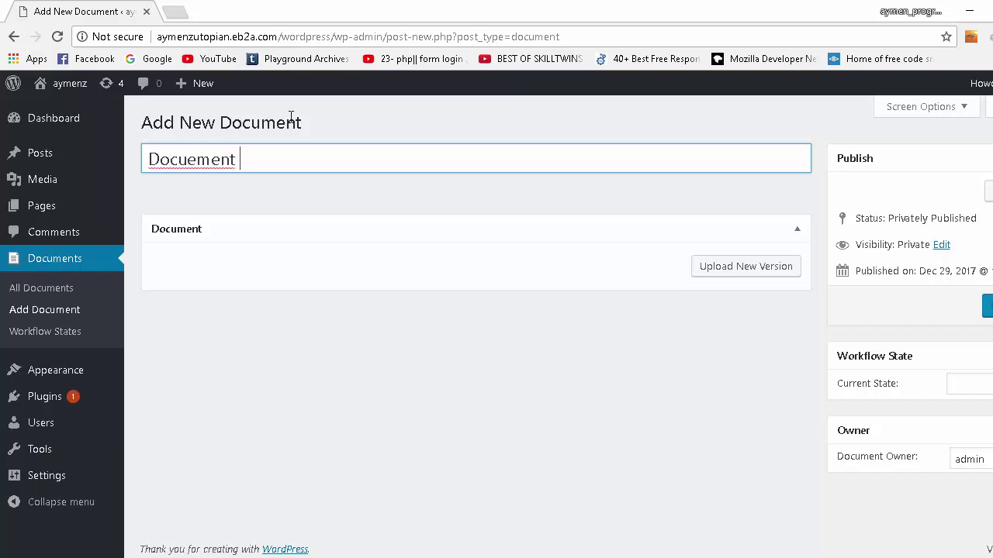
key("BackSpace")
key("BackSpace")
key("BackSpace")
key("BackSpace")
key("BackSpace")
key("BackSpace")
type("ment Test")
- Upload the Word file "Document Test" from New folder (2) on the Desktop as the document's version
left_click(729, 271)
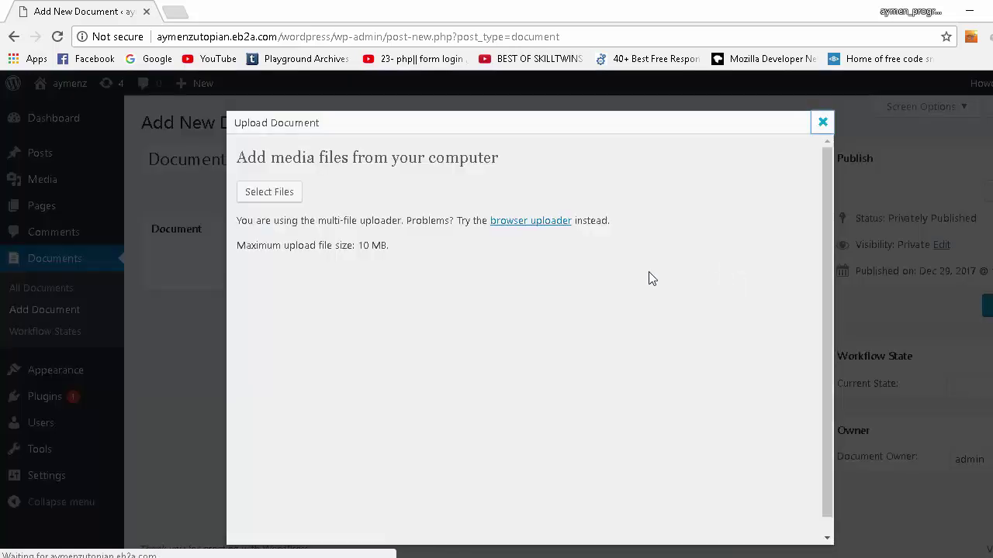
left_click(545, 298)
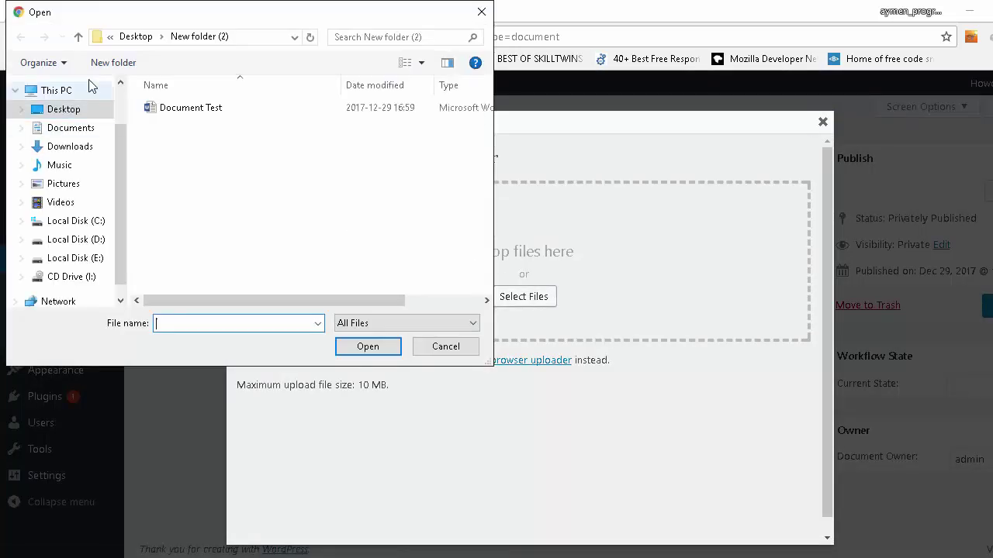
double_click(223, 116)
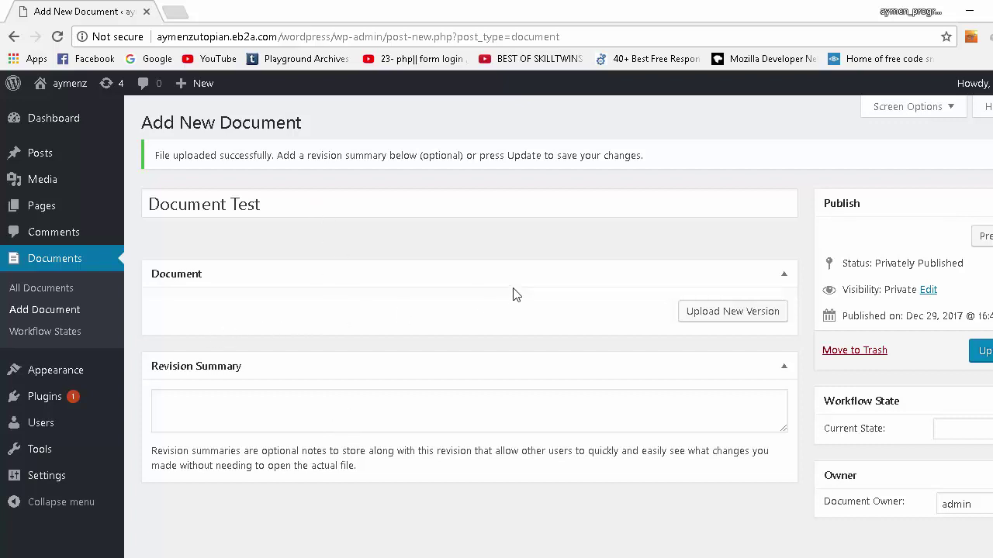
- Enter "Just test for this document" as the revision summary
scroll(374, 354, "down", 1)
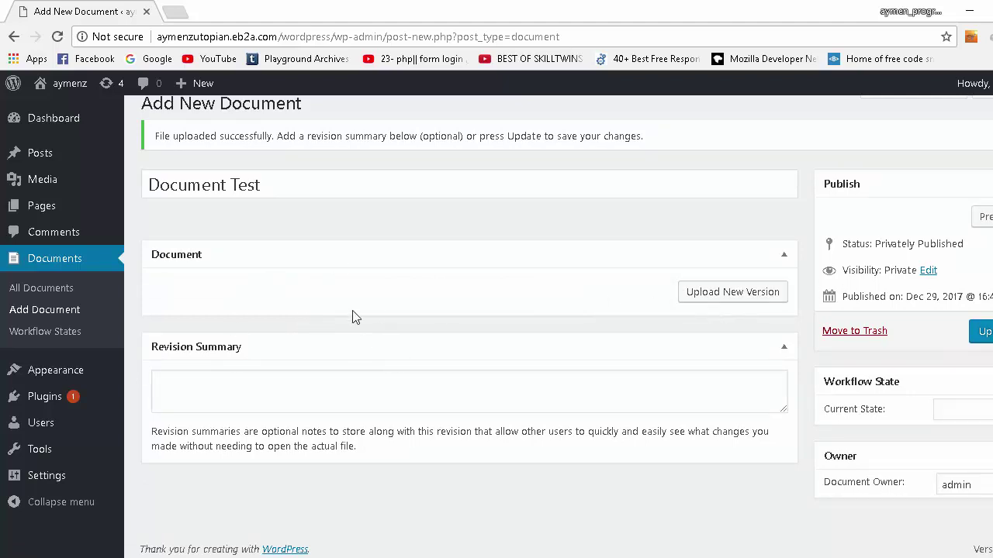
left_click(260, 386)
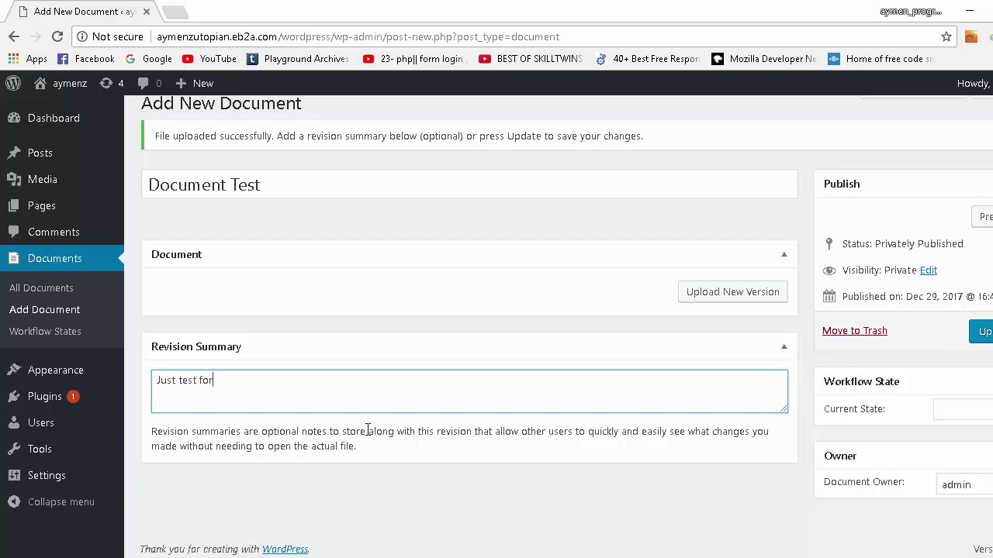
type("ocuù")
scroll(431, 325, "up", 1)
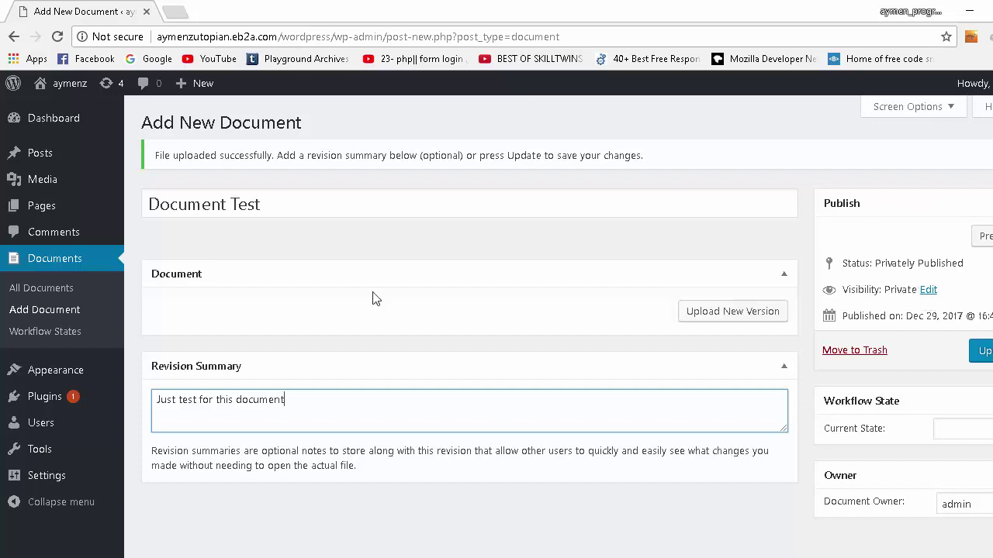
left_click(929, 291)
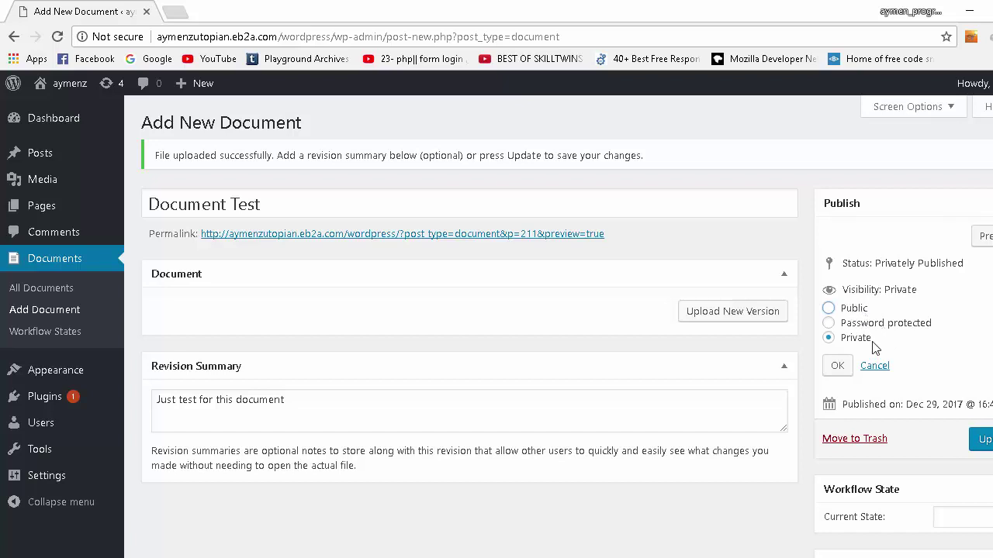
left_click(861, 324)
left_click(866, 355)
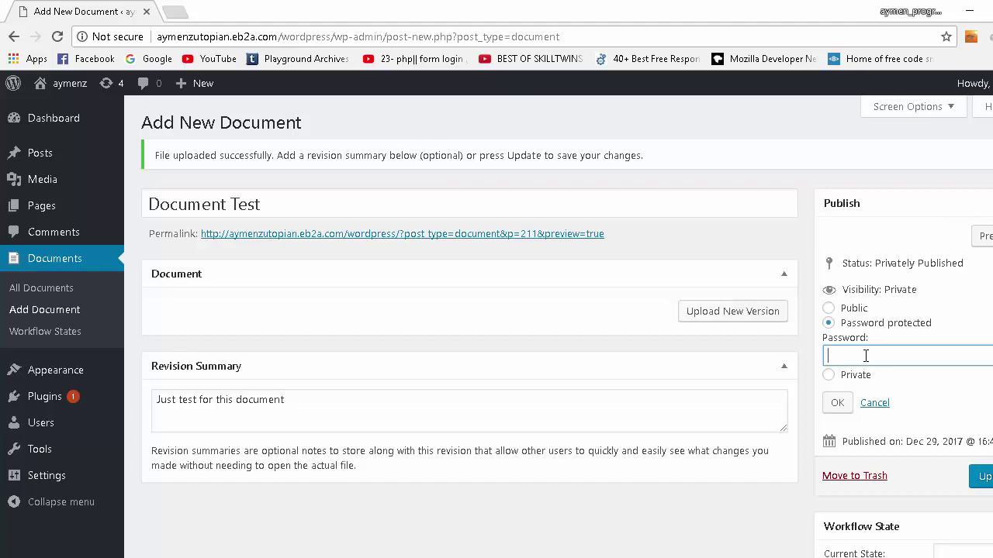
left_click(856, 377)
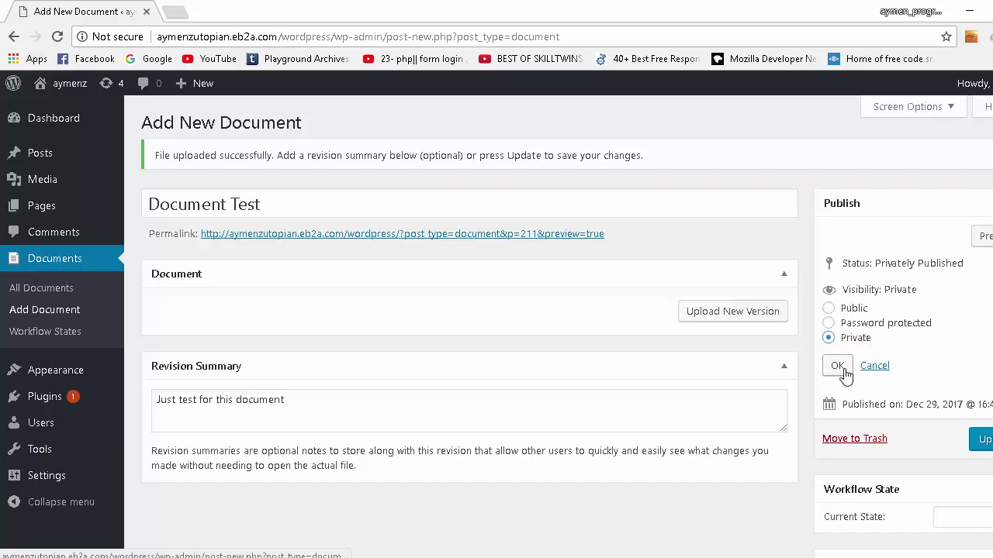
scroll(805, 347, "down", 2)
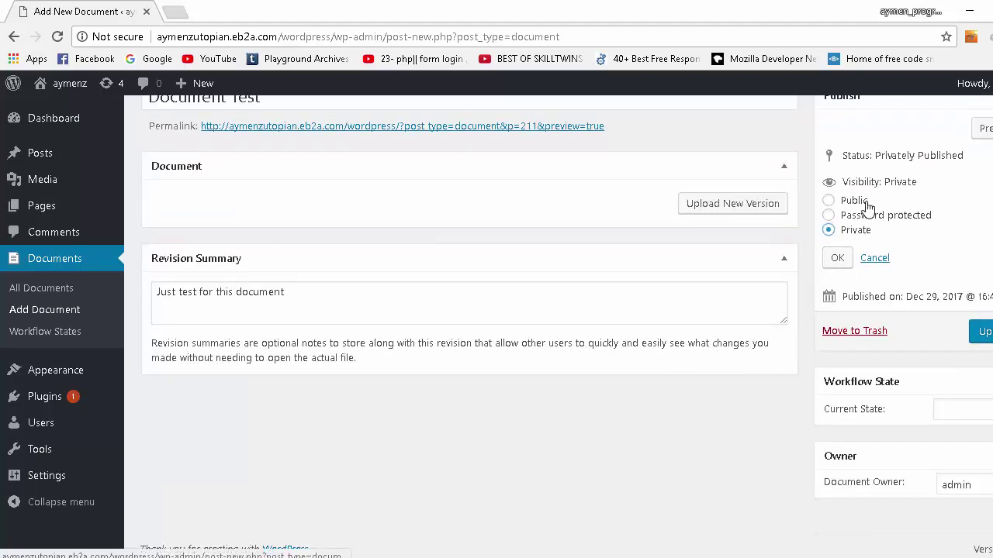
left_click(875, 258)
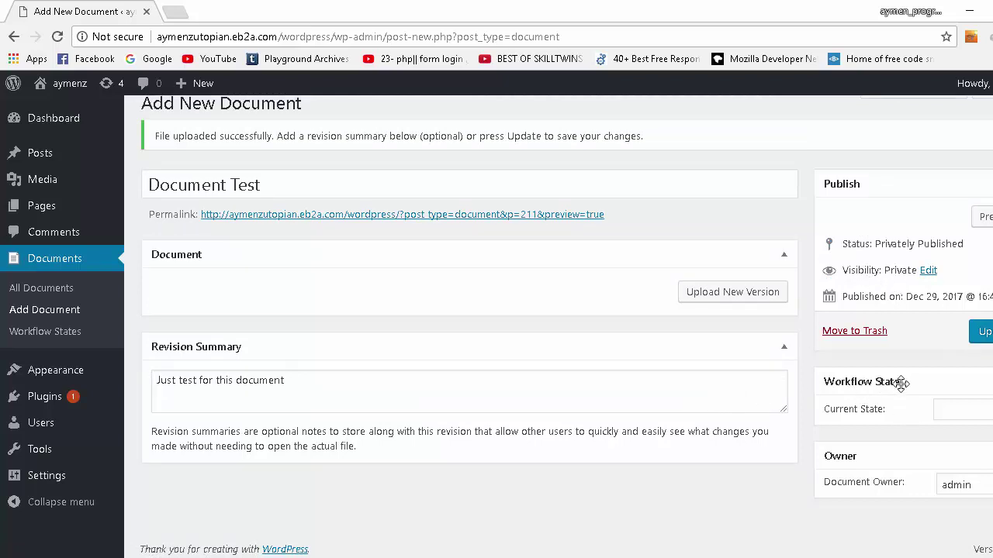
- Set the document's workflow state to Initial Draft with admin as owner, and update the document
left_click(964, 413)
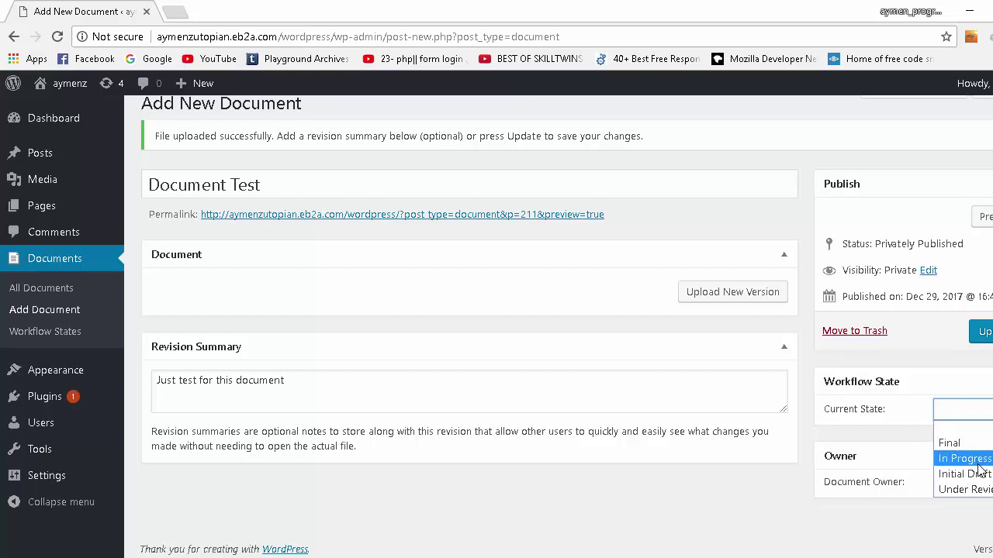
left_click(971, 480)
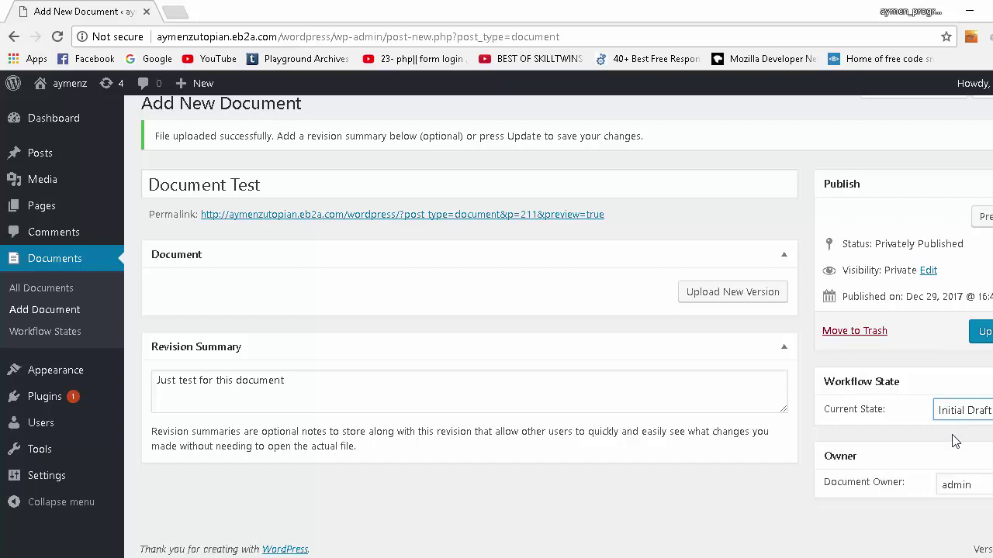
left_click(948, 493)
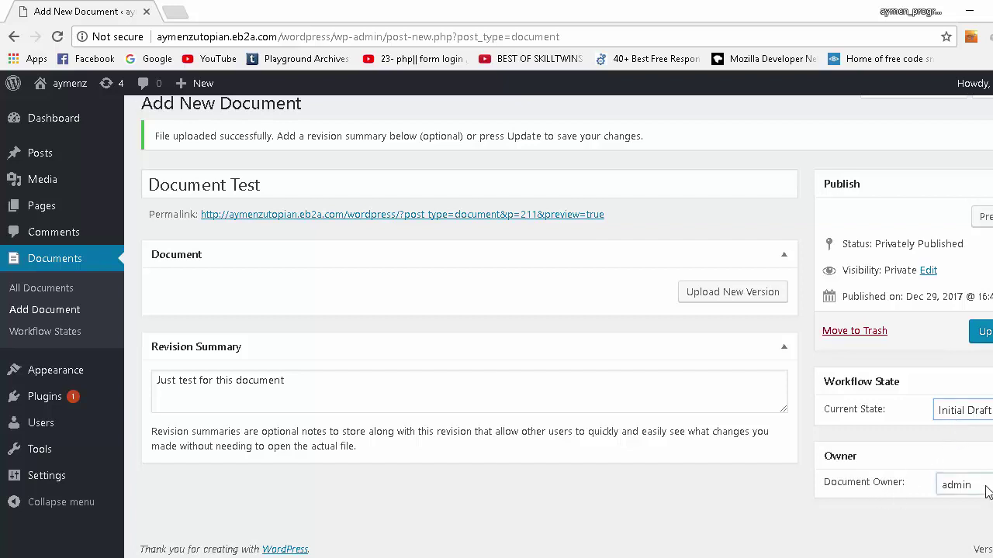
left_click(948, 495)
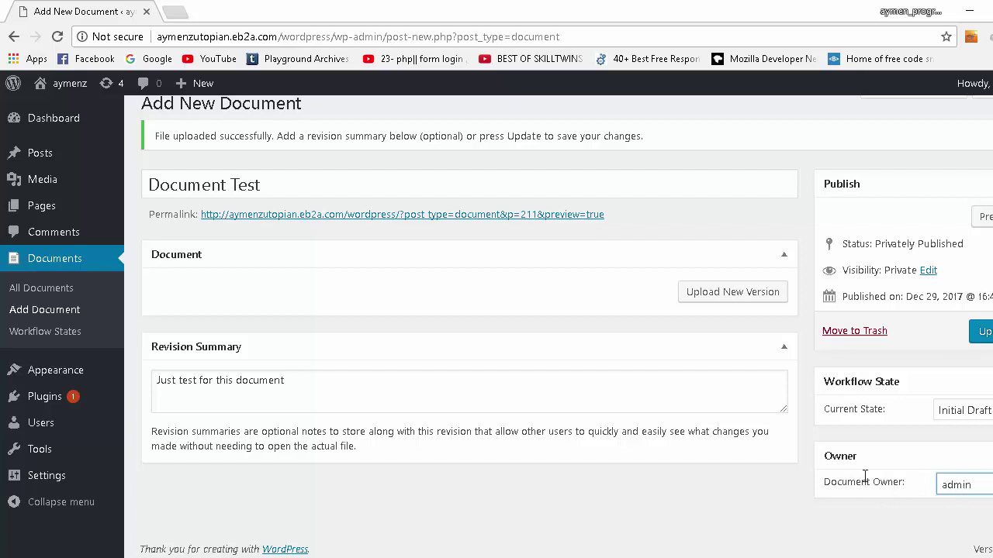
left_click(981, 332)
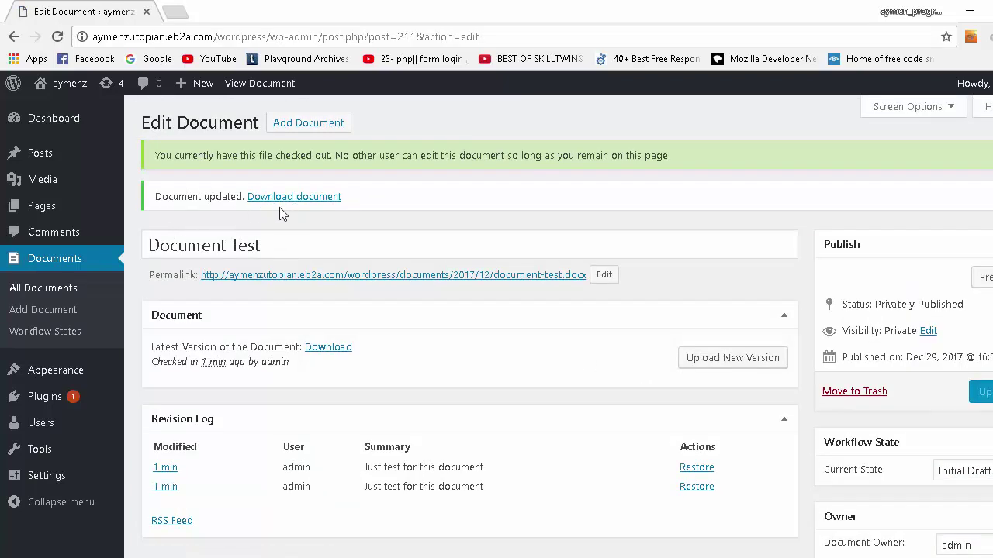
- Go to the list of all documents and check the workflow state and last modified date of "Document Test"
left_click(52, 299)
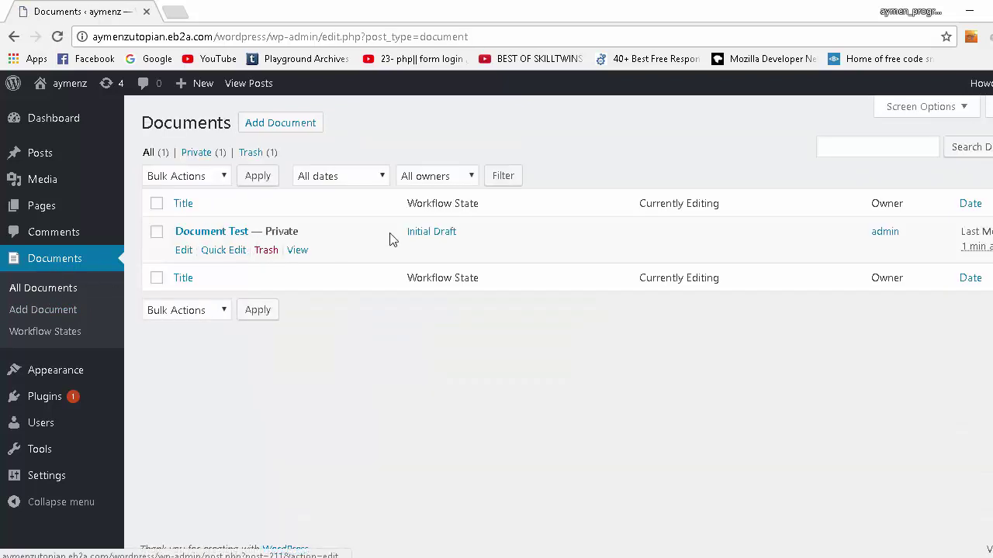
left_click_drag(479, 227, 431, 243)
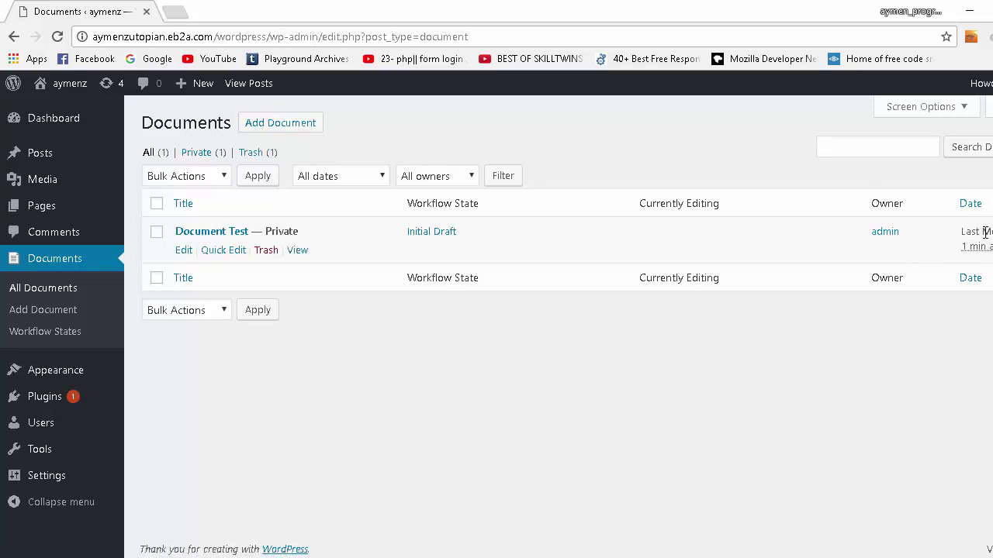
left_click_drag(966, 232, 991, 246)
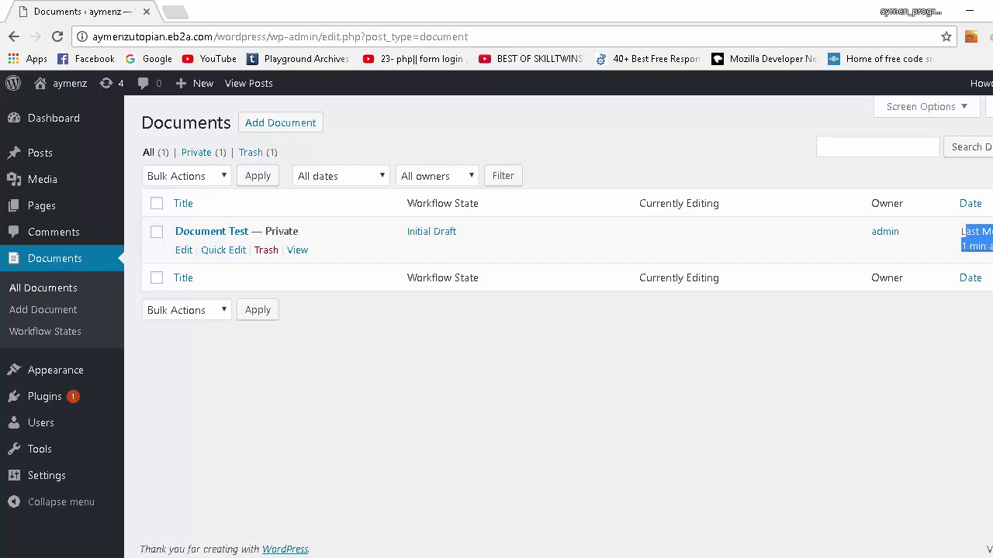
- View the "Document Test" file from the documents list
left_click(986, 248)
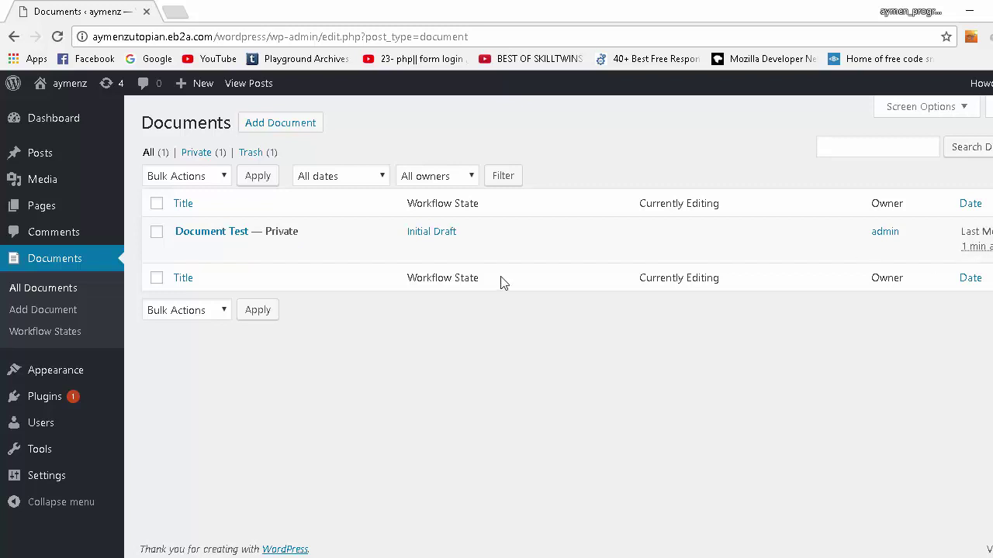
mouse_move(384, 237)
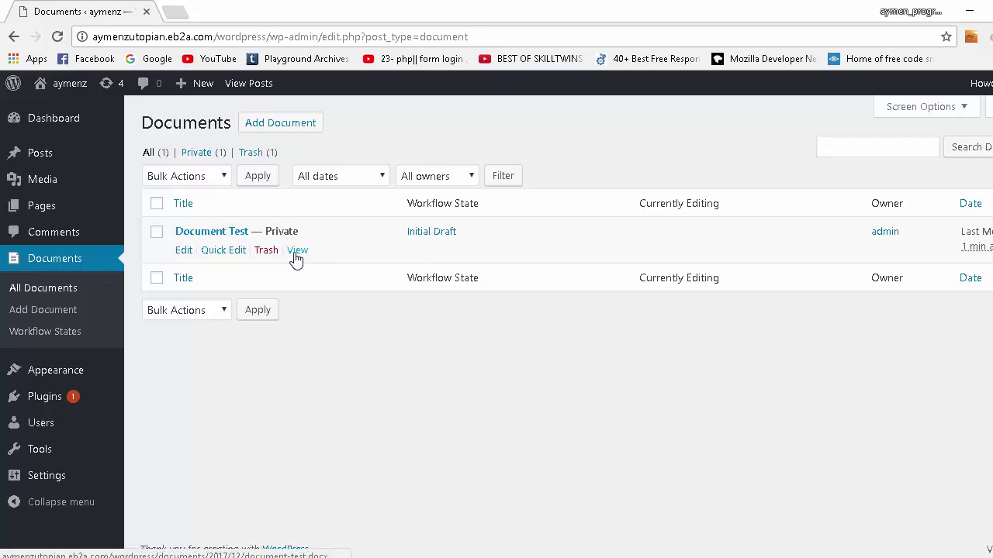
left_click(296, 252)
mouse_move(70, 475)
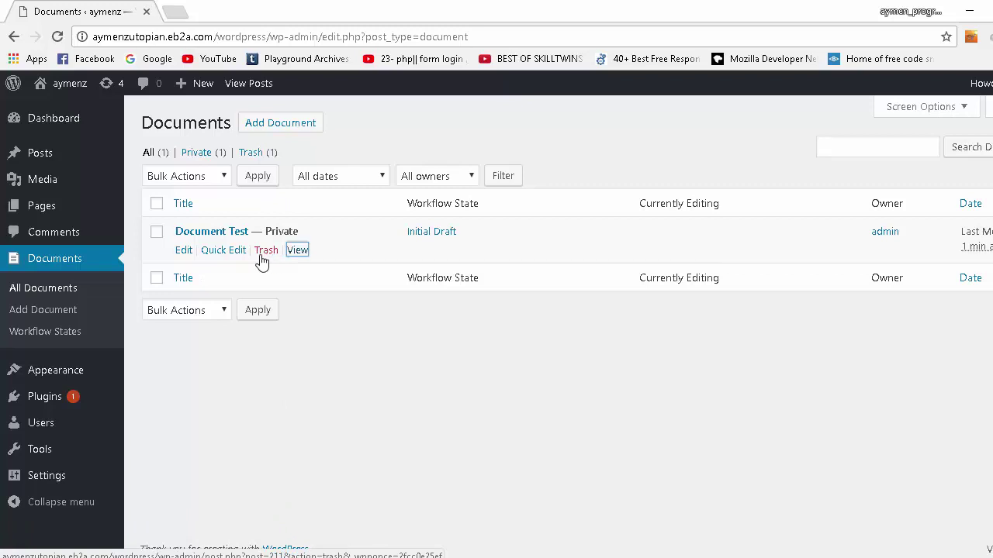
- Open "Document Test" for editing, retitle it "Document Test final" and choose Final as its workflow state
left_click(184, 251)
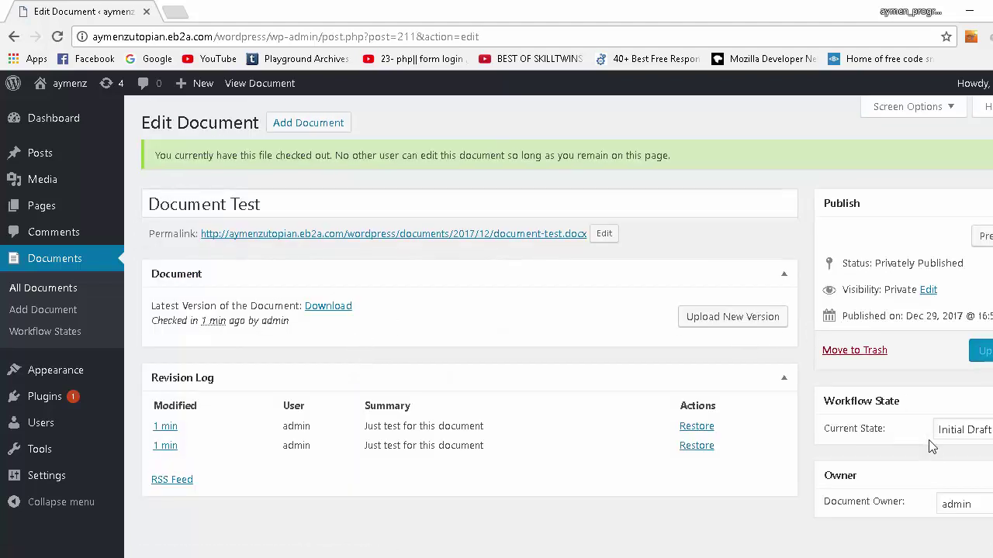
left_click(272, 204)
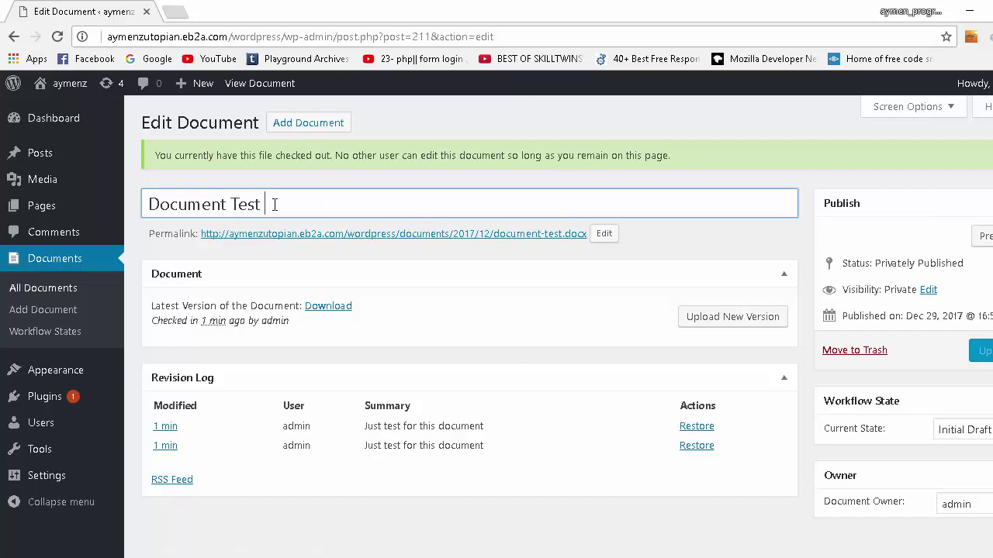
type("final")
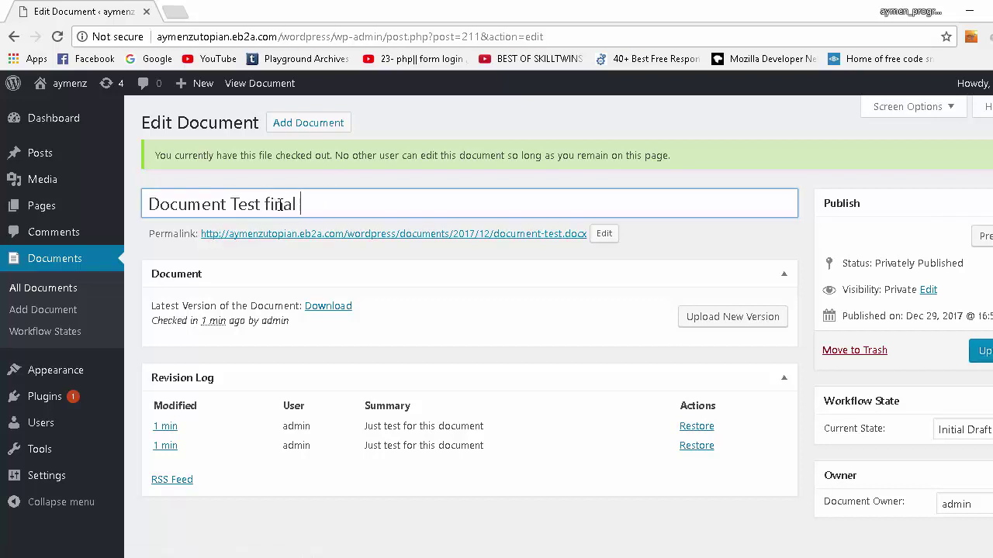
left_click(968, 434)
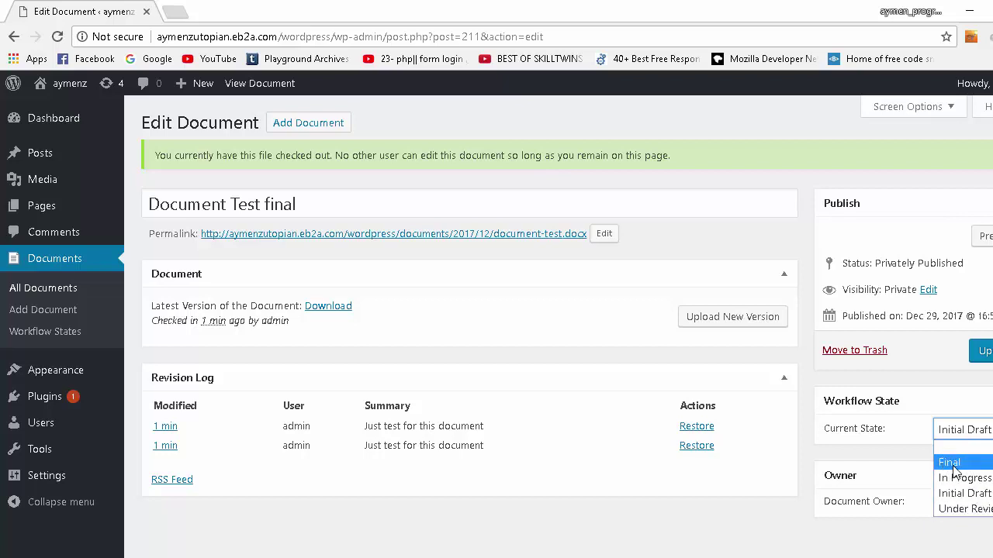
left_click(955, 465)
left_click_drag(299, 204, 267, 204)
left_click(376, 303)
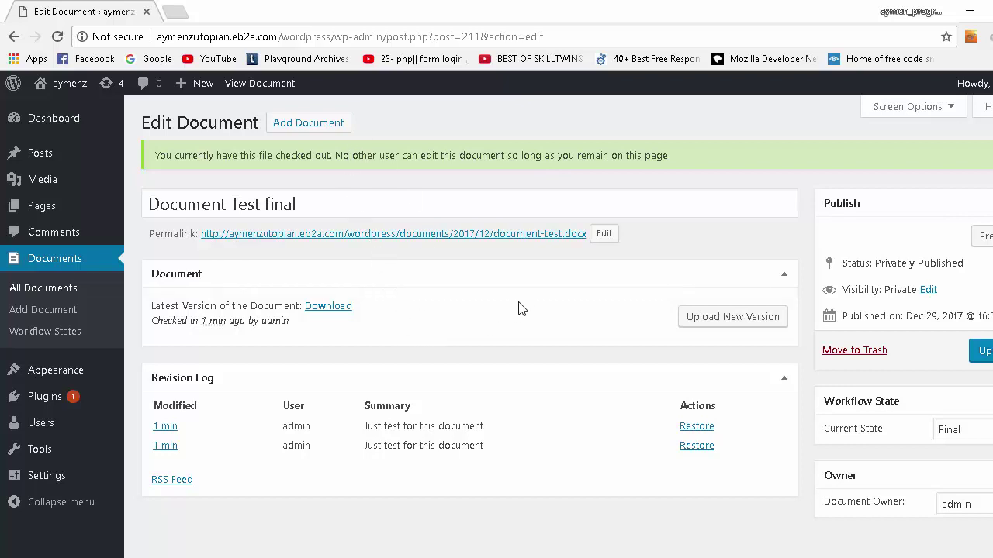
- Examine the document's permalink, its latest version details and the revision log
left_click_drag(156, 236, 175, 237)
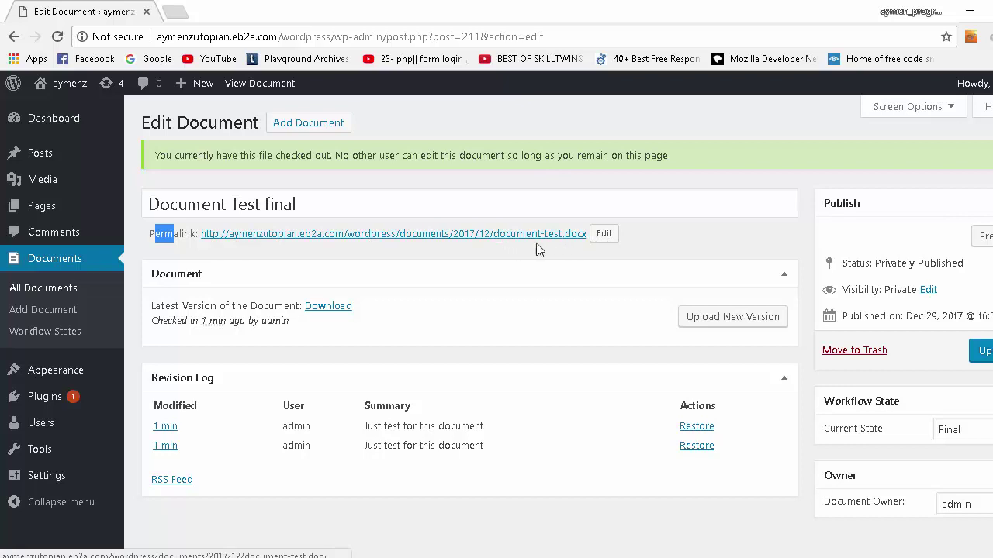
left_click(703, 259)
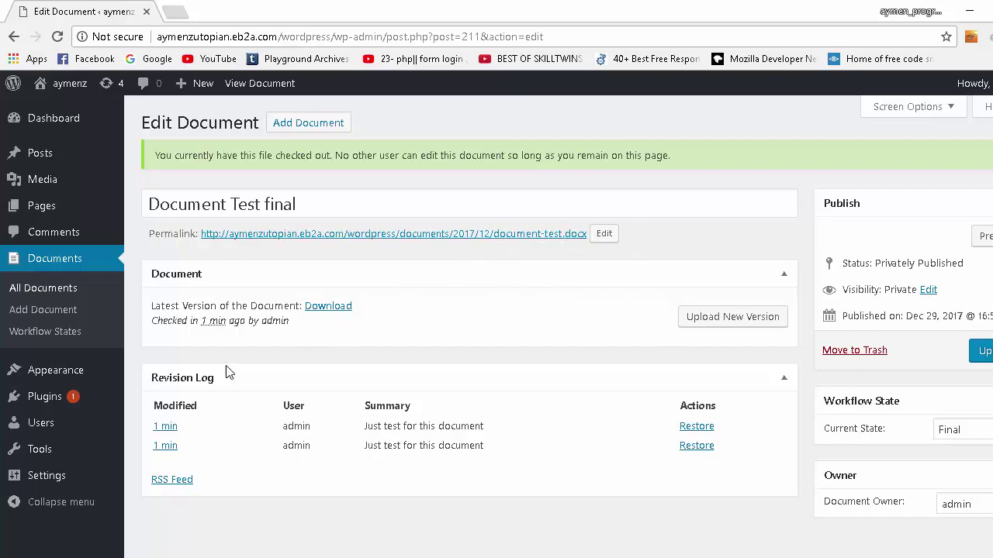
left_click_drag(175, 308, 228, 308)
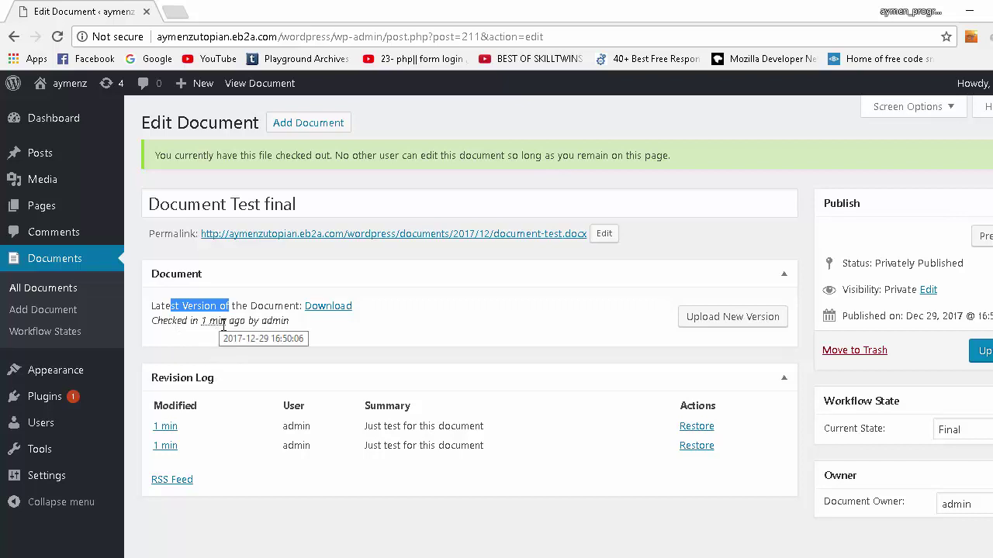
left_click(286, 299)
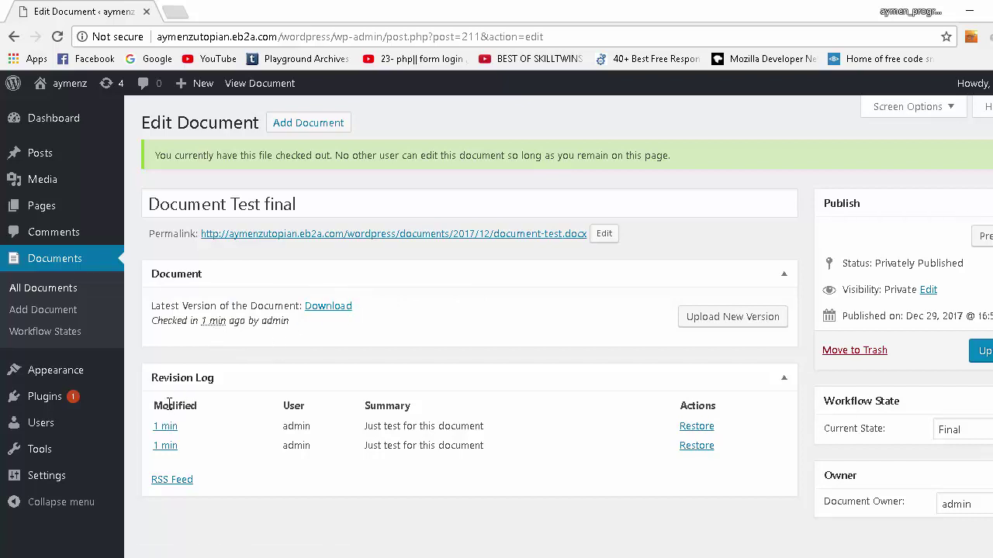
left_click_drag(169, 405, 185, 404)
left_click(176, 378)
left_click(177, 378)
left_click(302, 505)
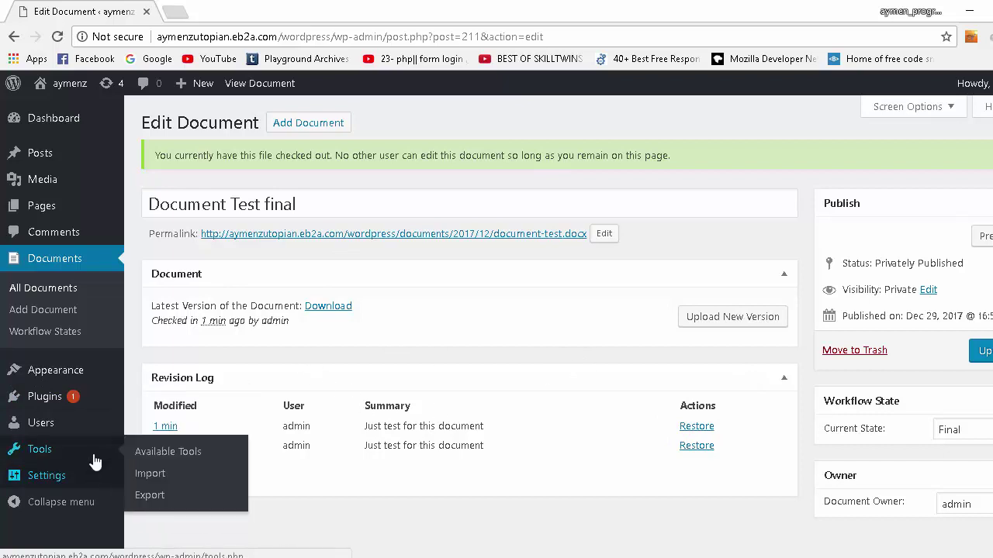
- Go to the workflow states, open Final for editing and review its name, slug and description
left_click(38, 332)
left_click(602, 121)
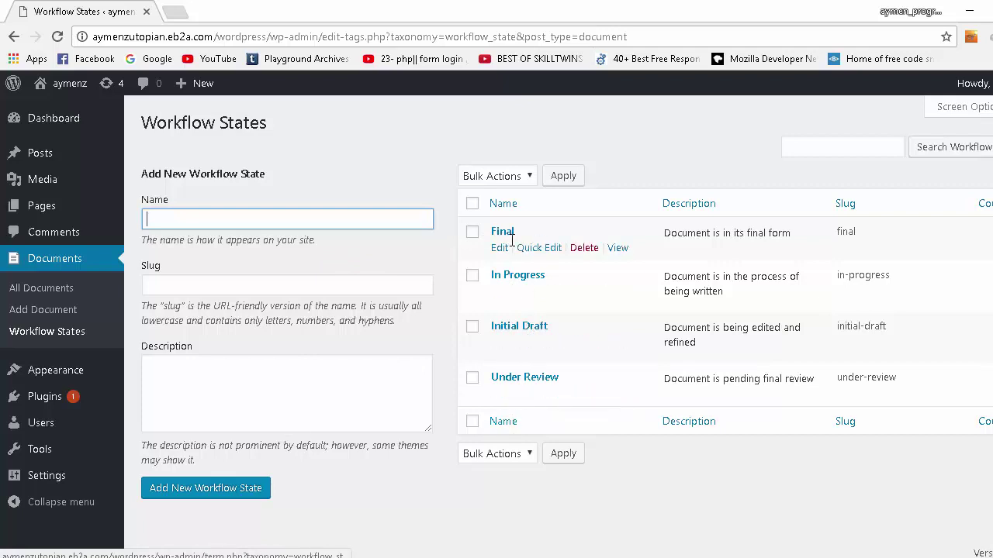
left_click(500, 248)
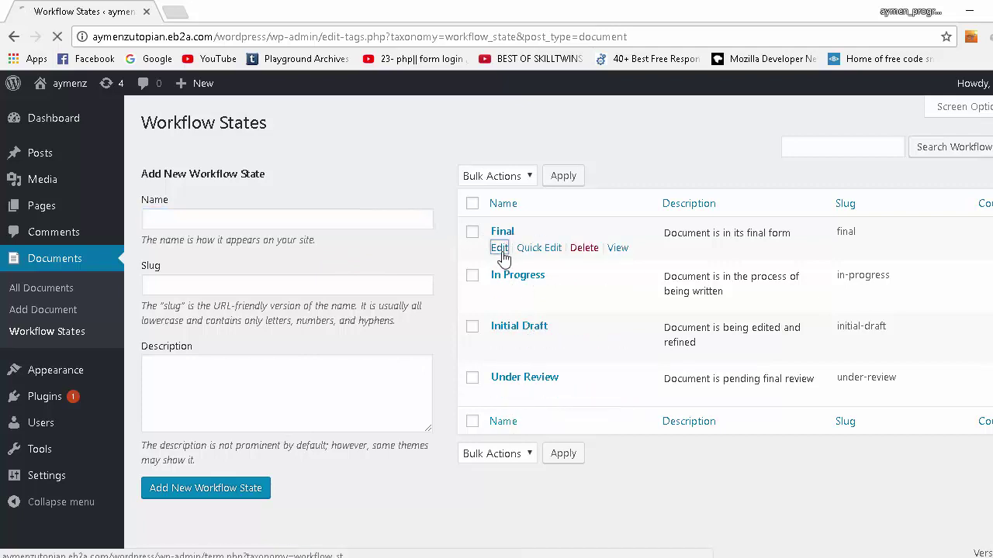
double_click(314, 165)
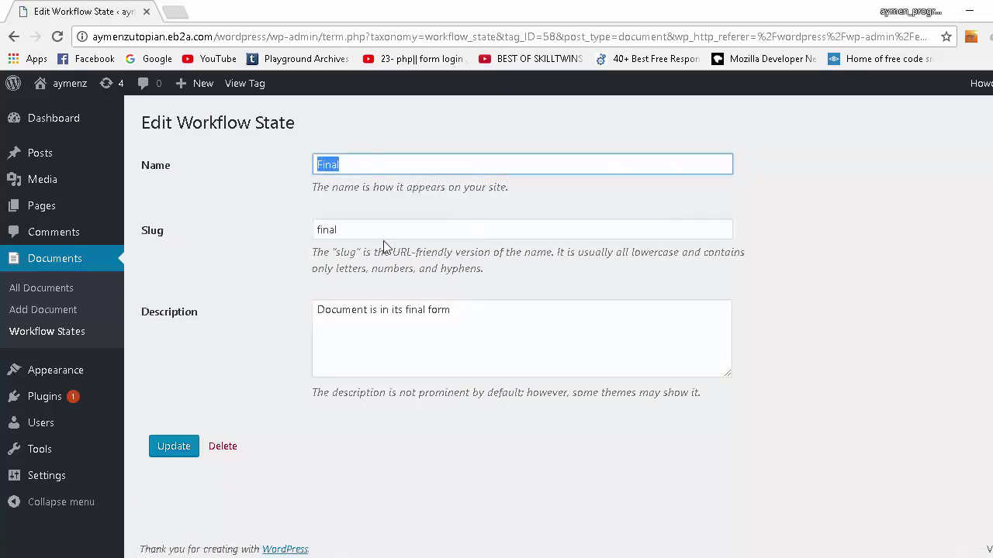
left_click(314, 230)
double_click(314, 230)
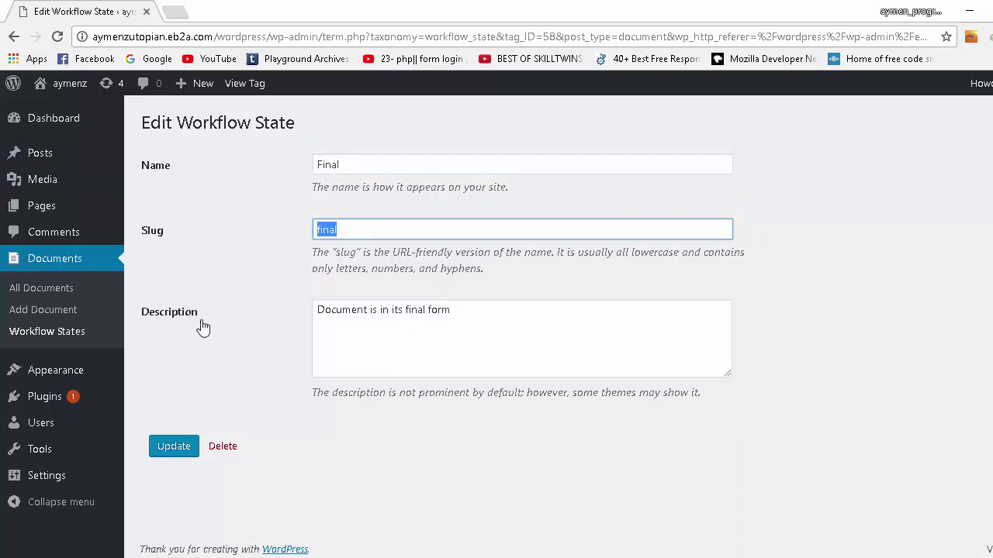
left_click(407, 346)
key("ctrl+a")
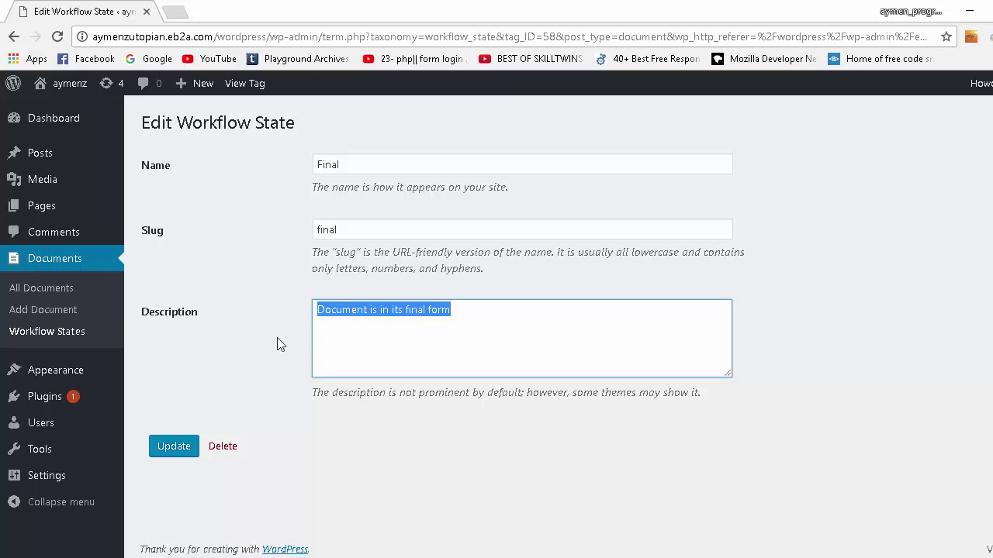
- Add a new workflow state with "Test workflow" as its name, slug and description
left_click(67, 335)
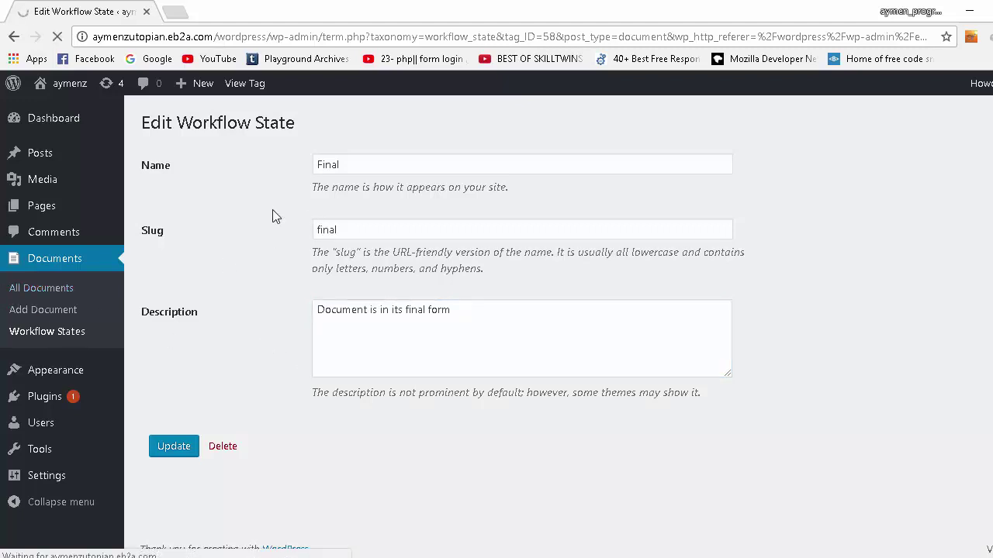
type("T")
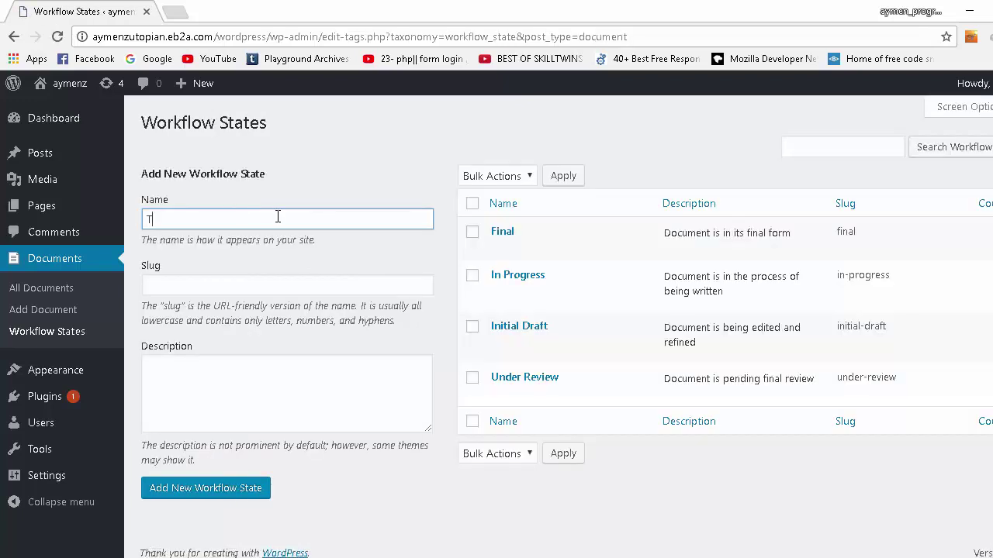
type("est workflow")
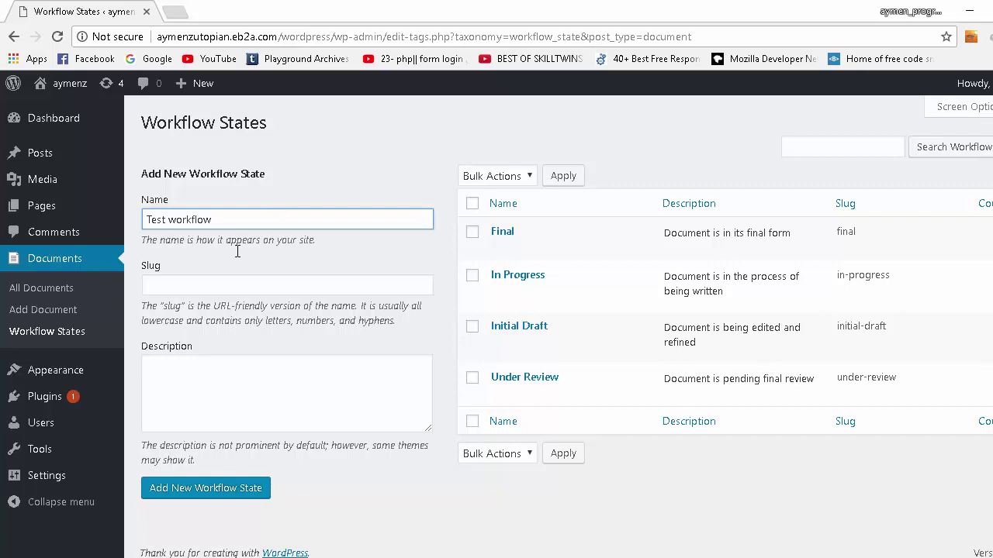
left_click(237, 272)
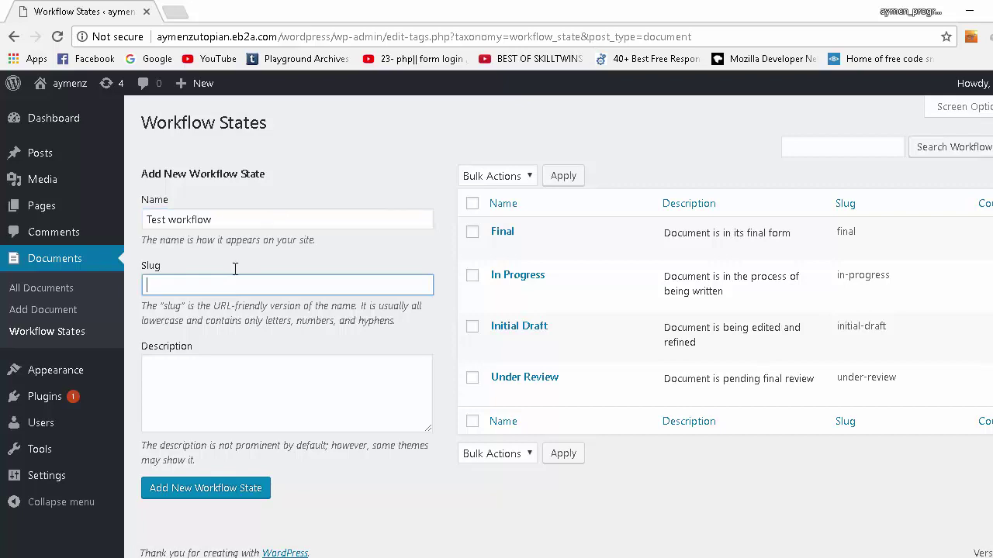
left_click(225, 221)
key("ctrl+a")
key("ctrl+c")
left_click(200, 285)
key("ctrl+v")
left_click(230, 384)
key("ctrl+v")
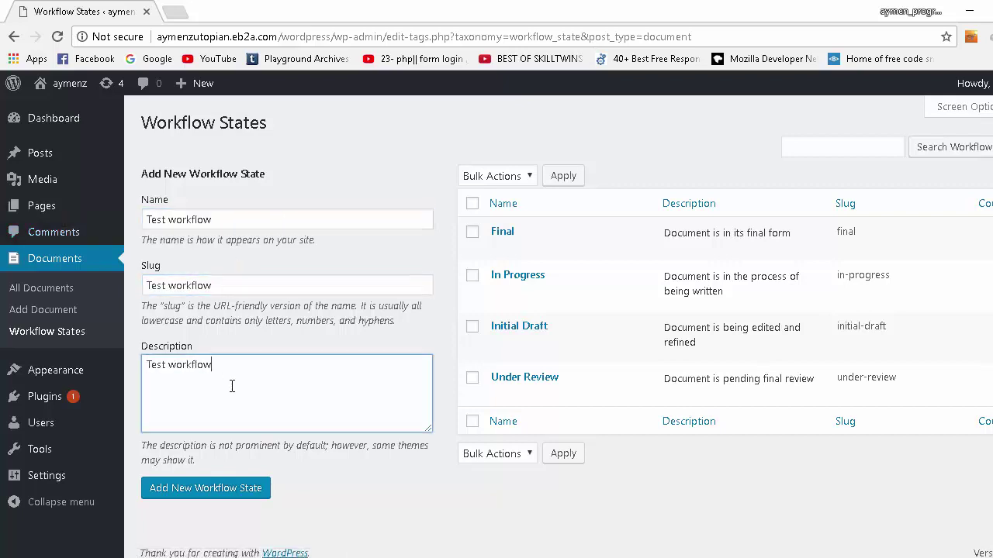
left_click(217, 491)
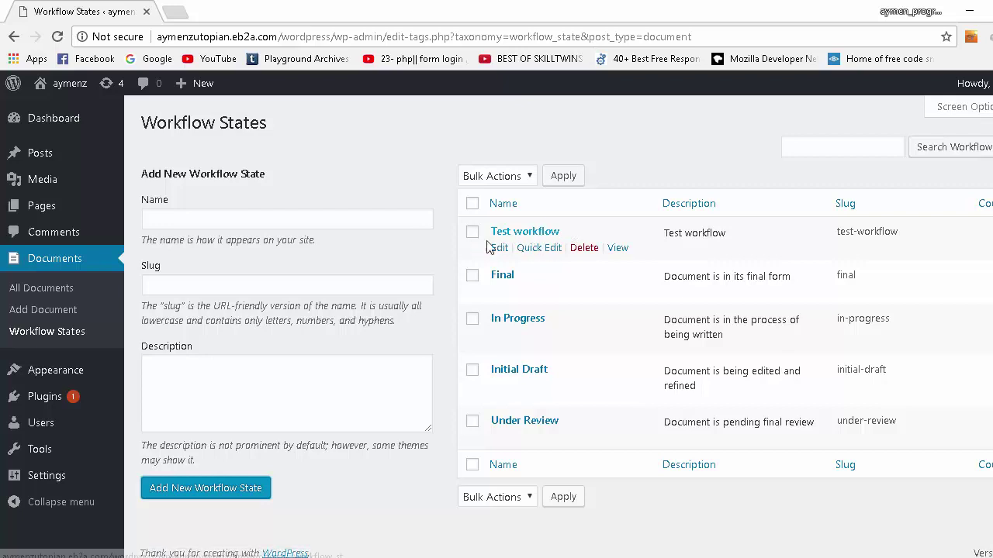
- Open "Document Test" for editing from the documents list and look for Test workflow among its workflow state options
left_click(33, 289)
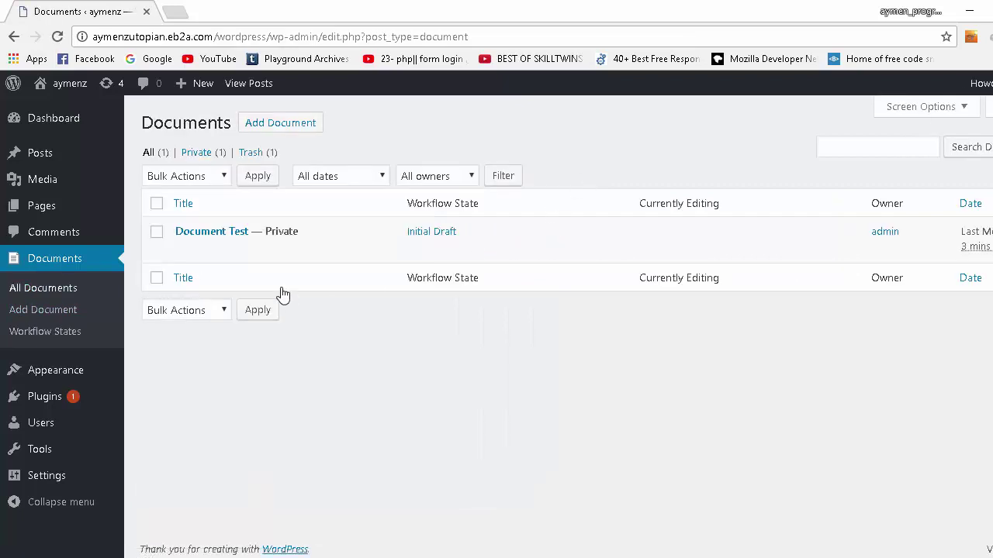
left_click(183, 250)
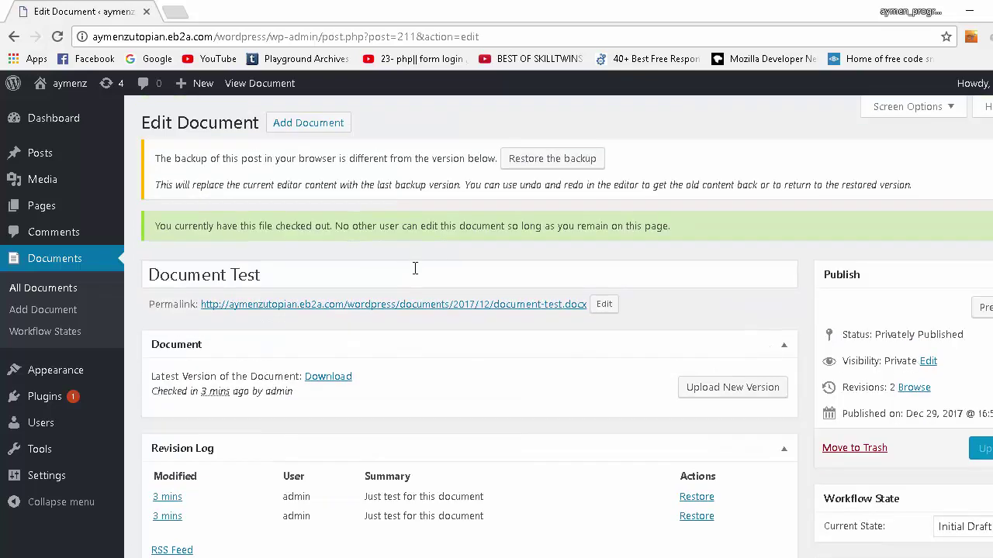
scroll(418, 287, "down", 1)
scroll(907, 380, "down", 1)
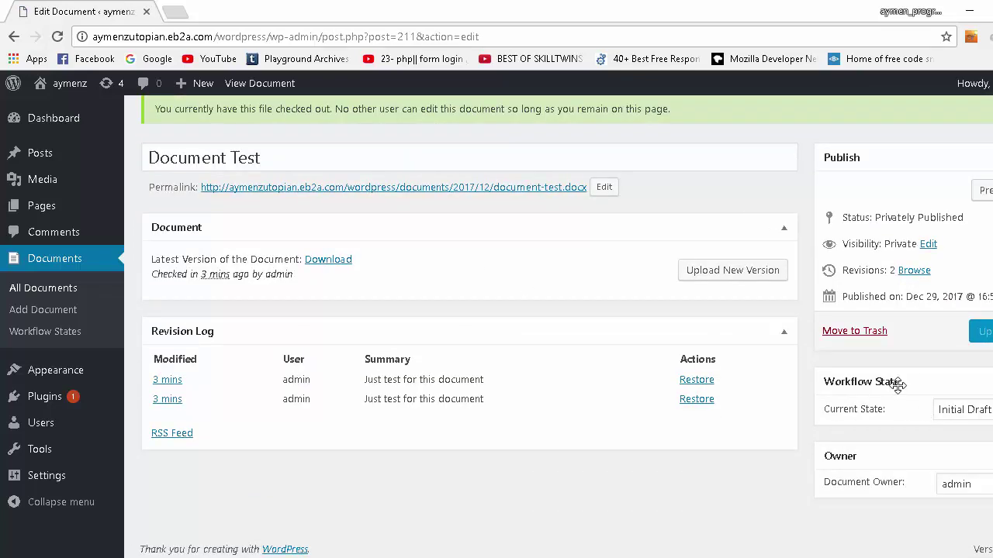
left_click(961, 411)
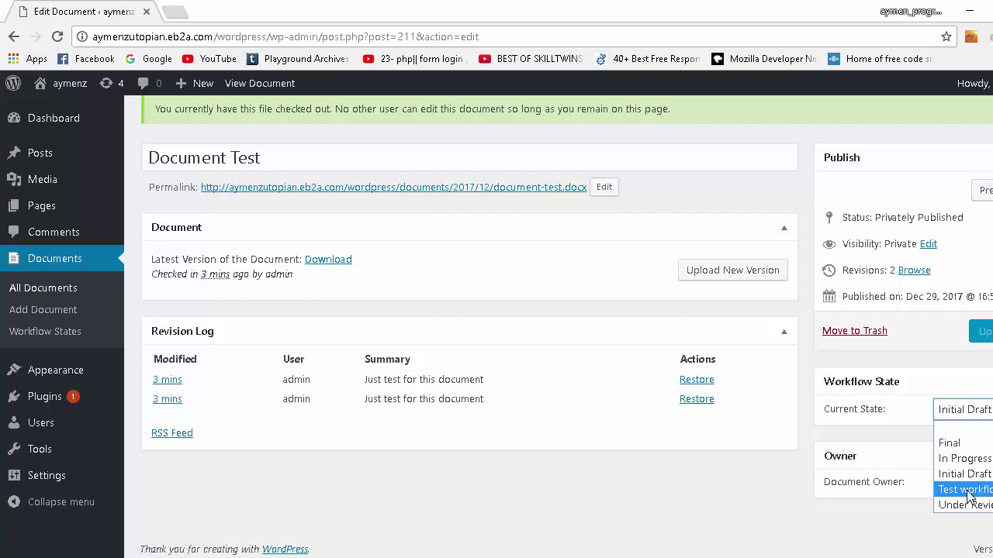
left_click(710, 314)
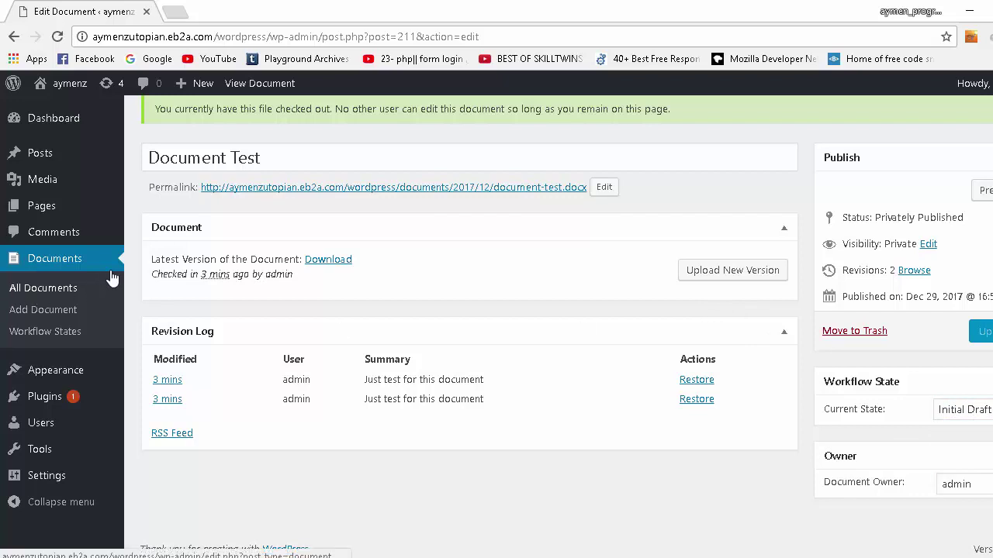
- Return to the list of all documents and move "Document Test" to the trash
left_click(53, 286)
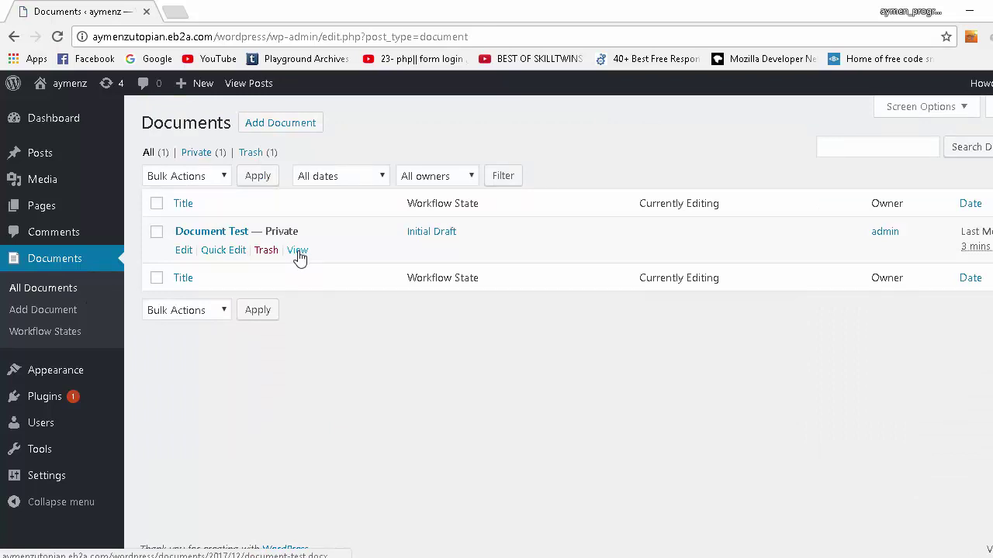
left_click(266, 261)
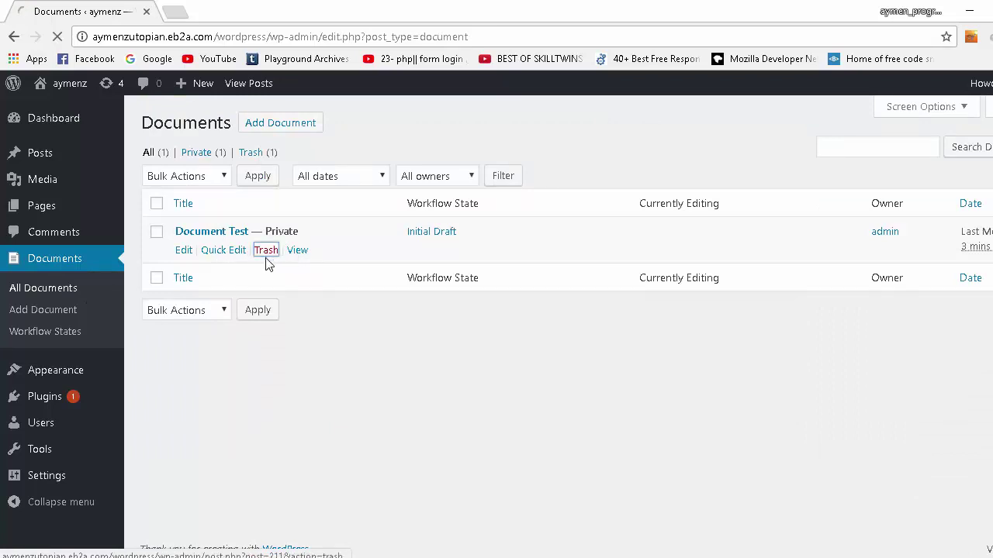